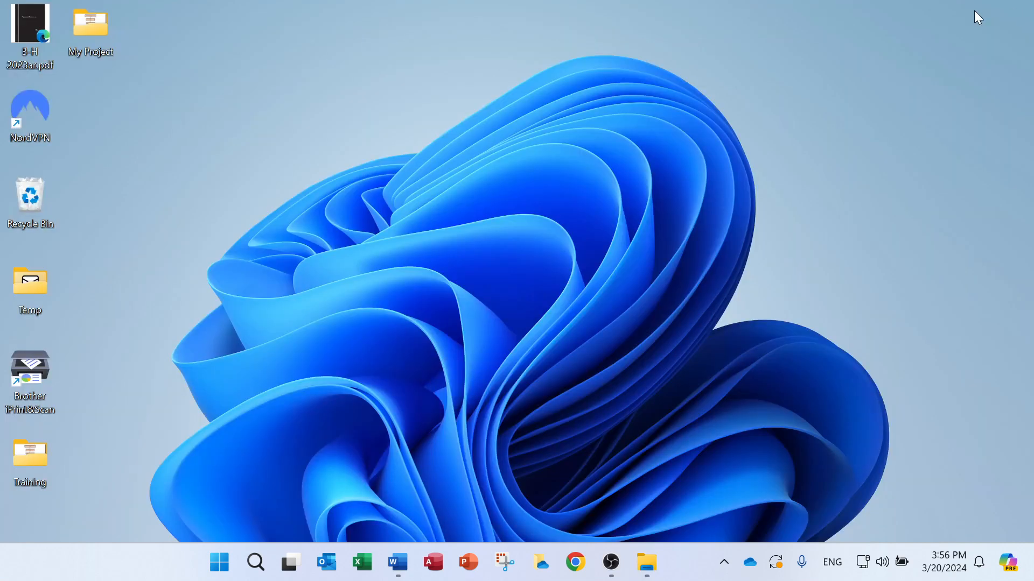
# Open the 4_My Project folder inside the desktop's My Project folder and review its BIN files.
pyautogui.doubleClick(101, 21)
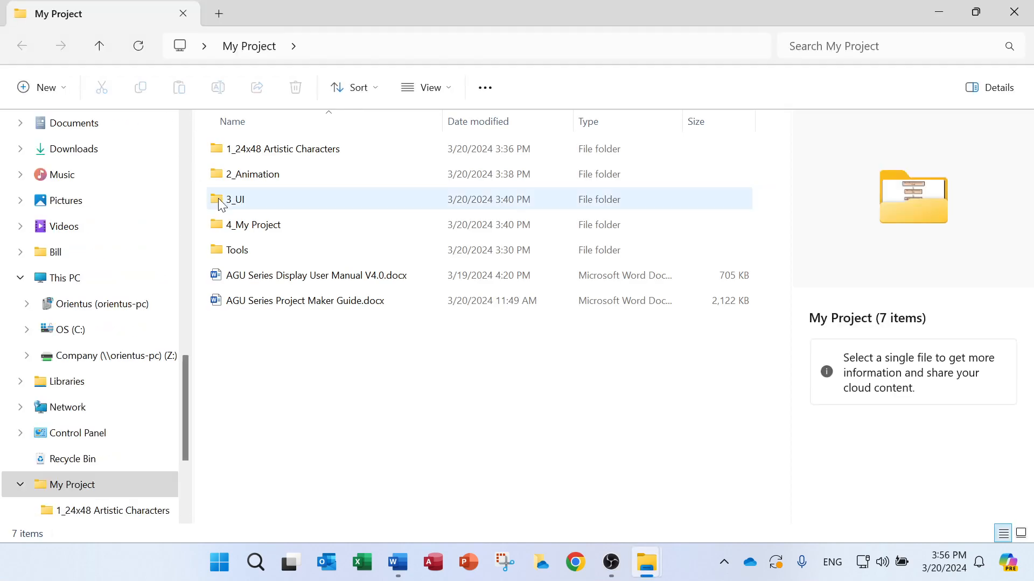
pyautogui.doubleClick(261, 229)
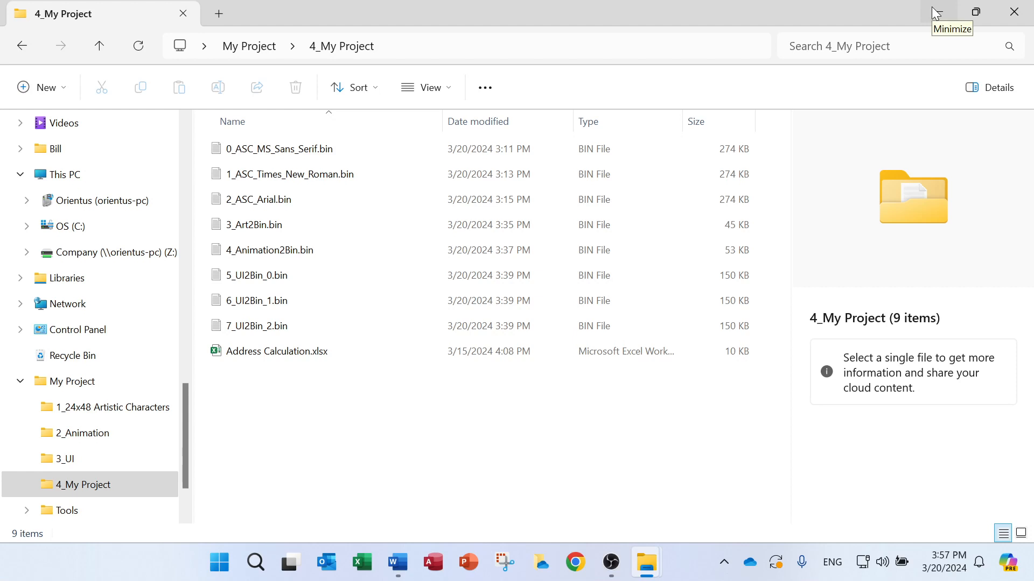
pyautogui.click(99, 50)
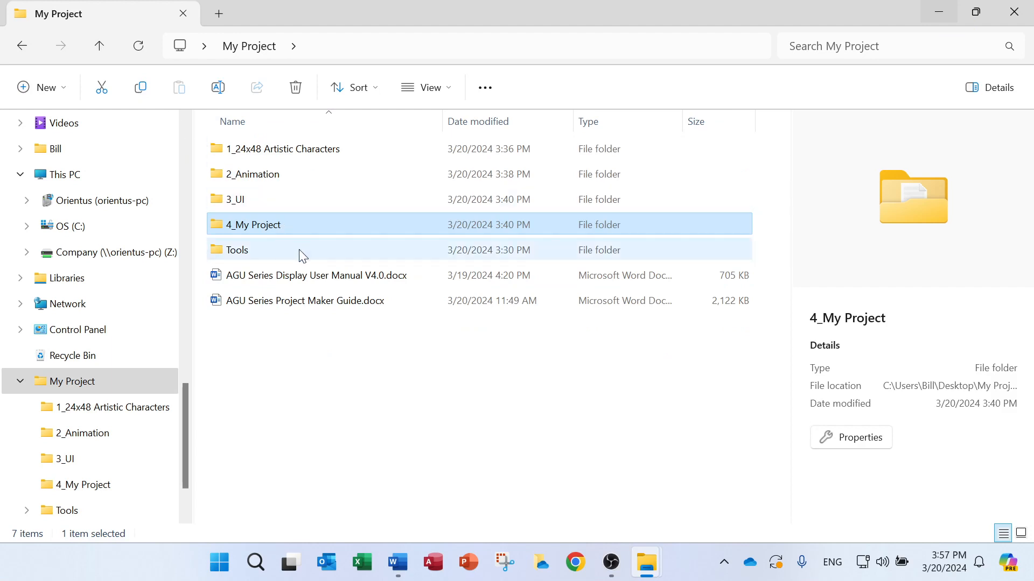
# Open the WinHex folder inside Tools and launch winhex.exe.
pyautogui.doubleClick(233, 252)
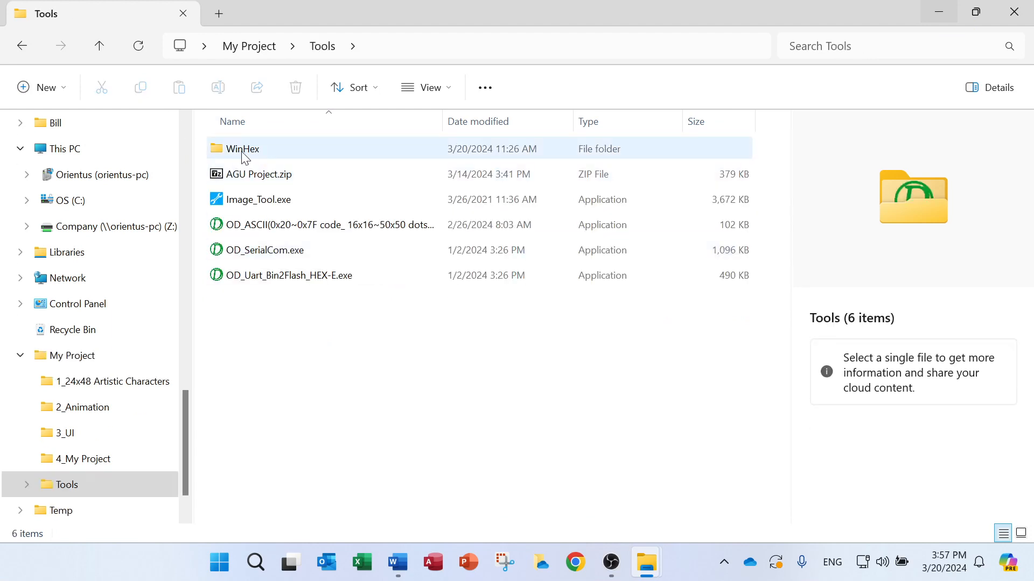
pyautogui.doubleClick(251, 157)
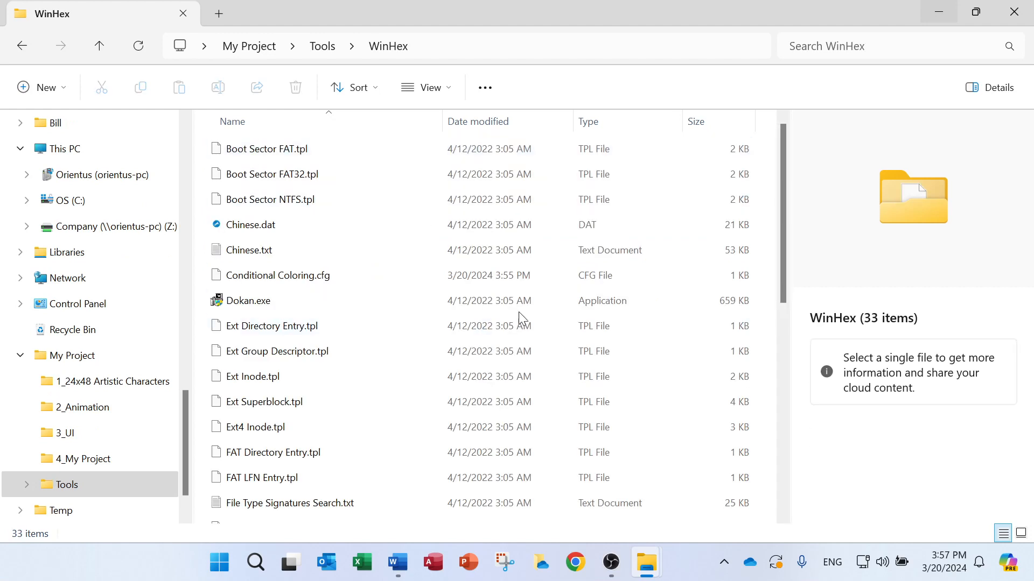
pyautogui.scroll(-5, 581, 298)
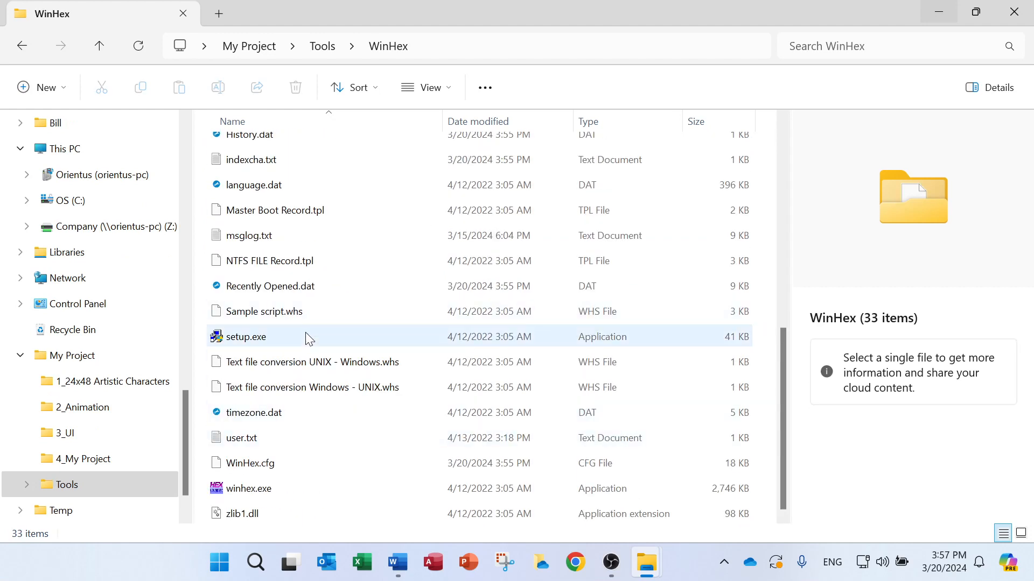
pyautogui.doubleClick(252, 493)
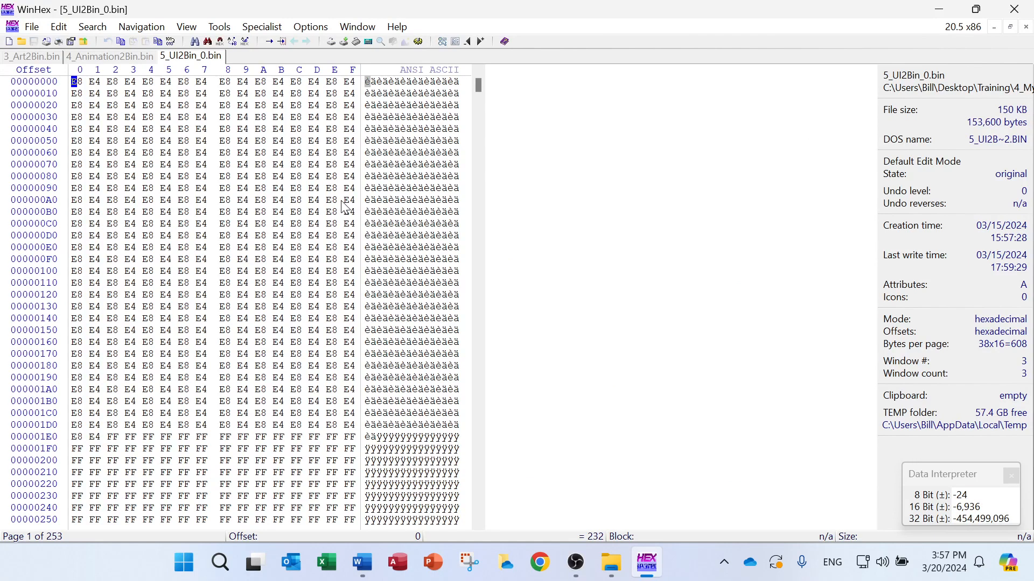
pyautogui.click(225, 28)
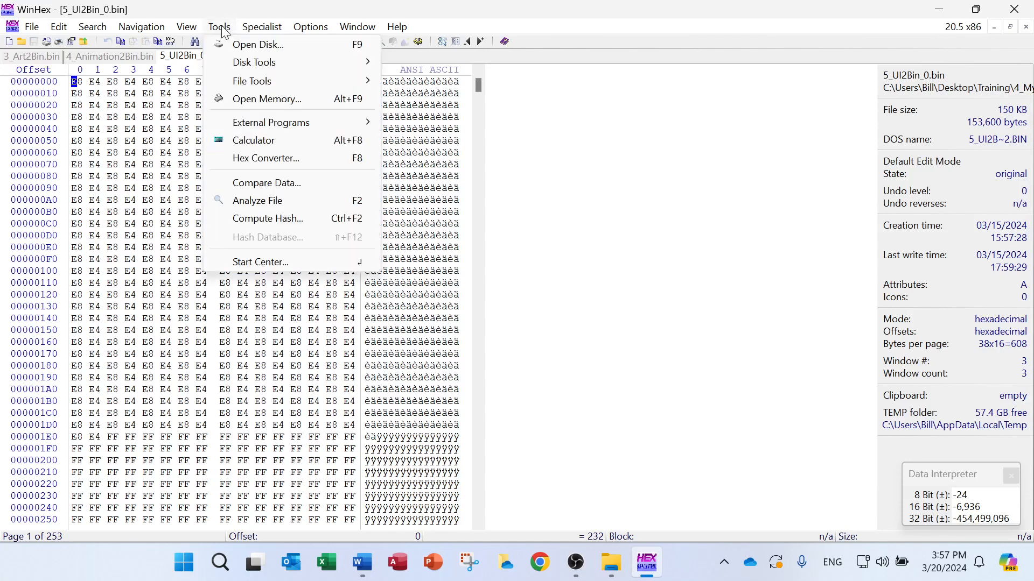
pyautogui.moveTo(243, 85)
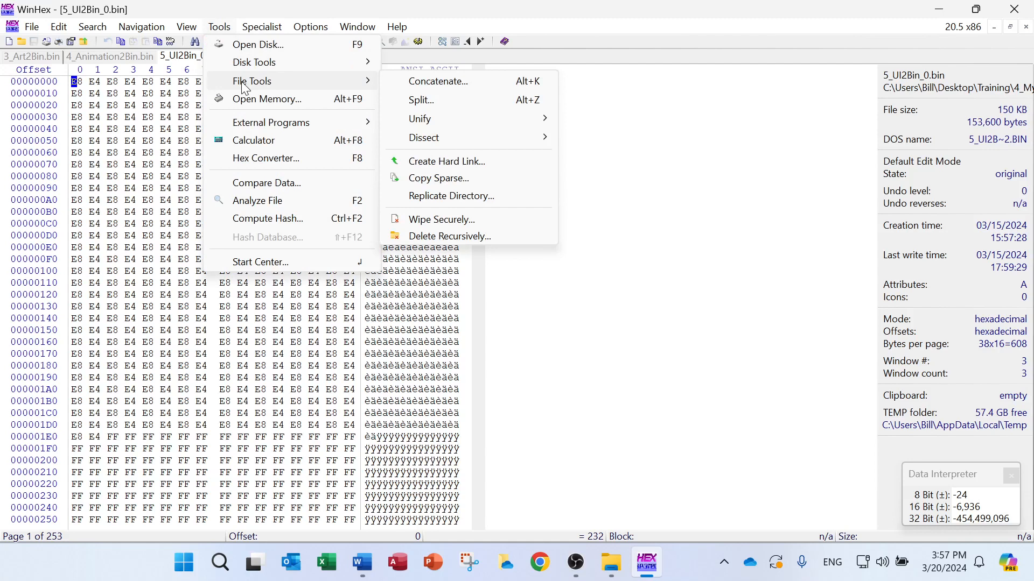
pyautogui.click(451, 84)
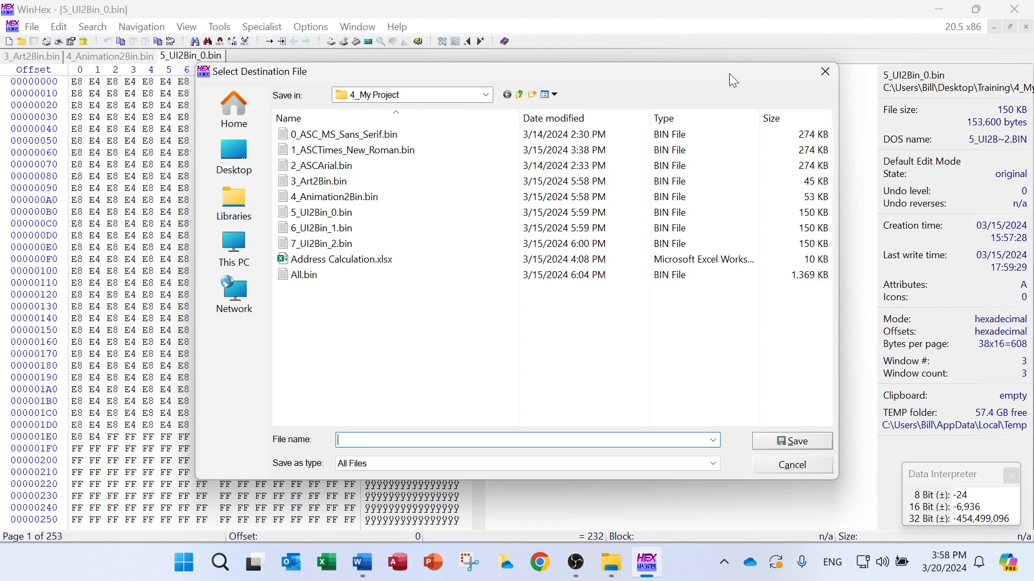
pyautogui.click(825, 72)
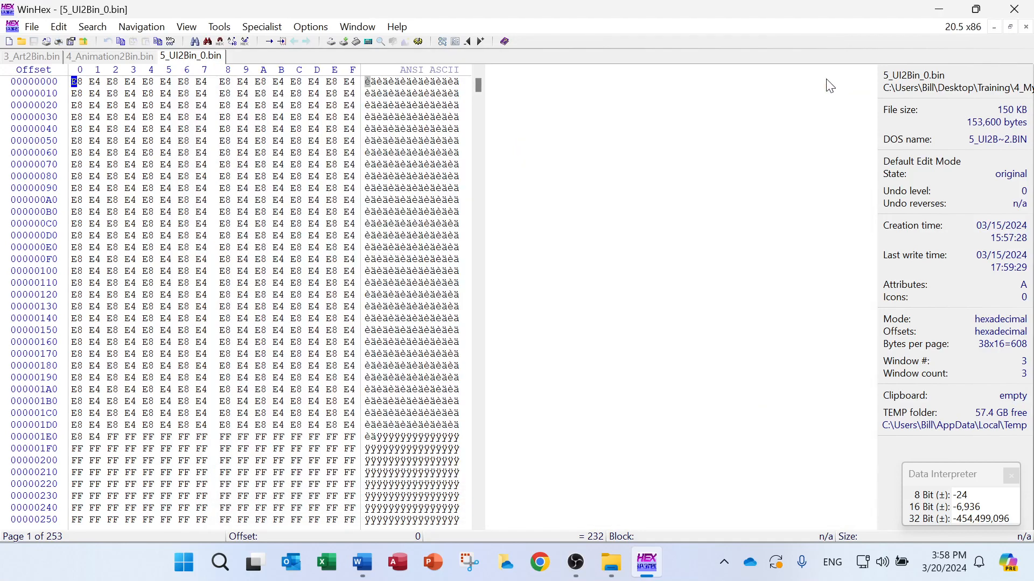
# Switch to File Explorer and go from the WinHex folder to the 4_My Project folder inside My Project.
pyautogui.click(614, 563)
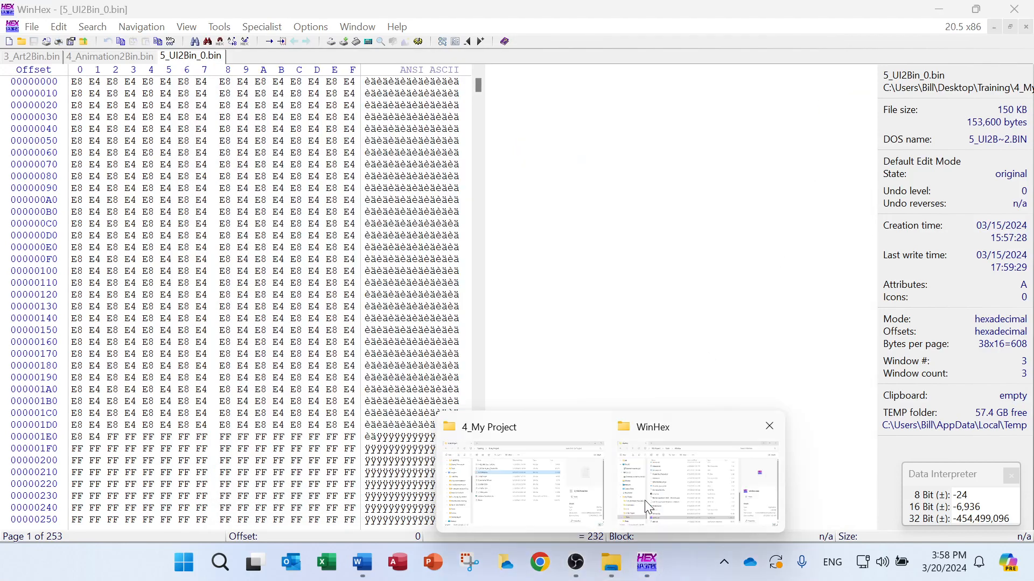
pyautogui.moveTo(648, 507)
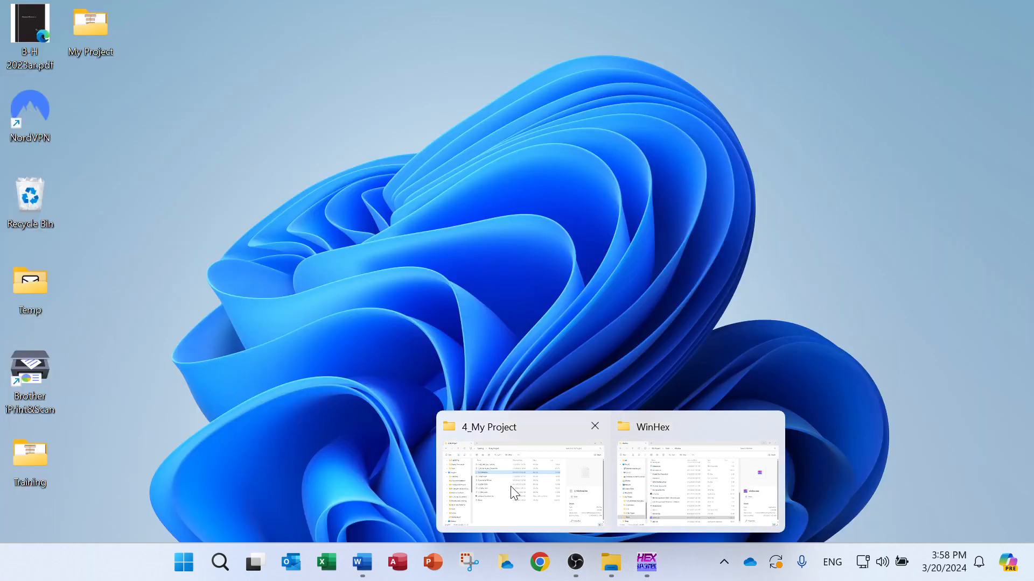
pyautogui.click(514, 491)
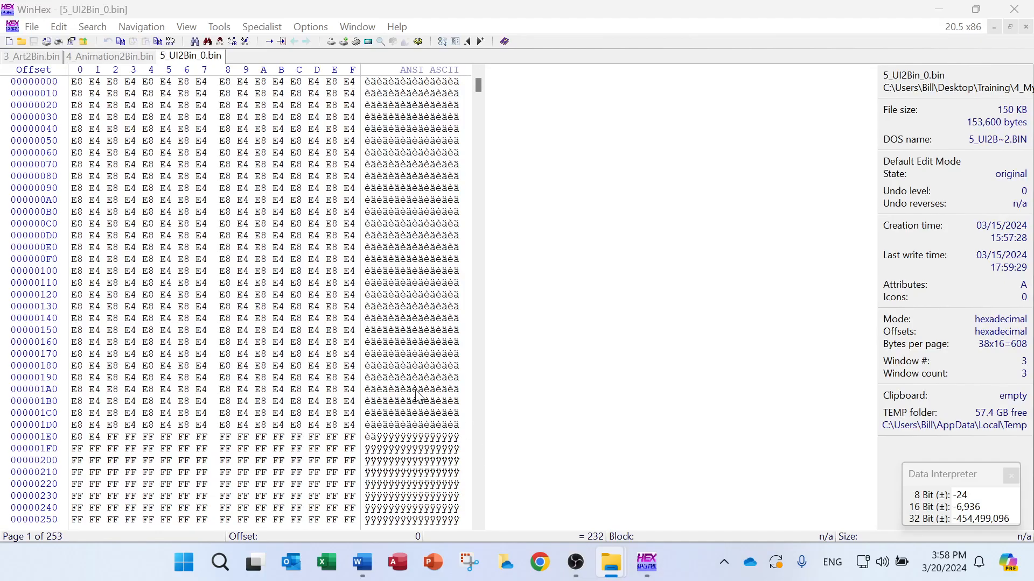
pyautogui.click(938, 10)
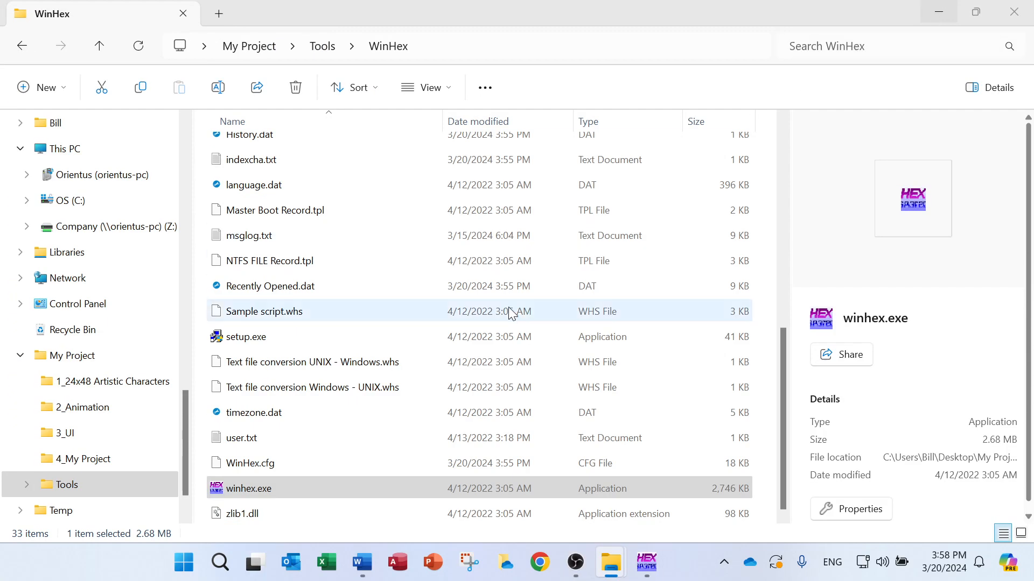
pyautogui.click(101, 48)
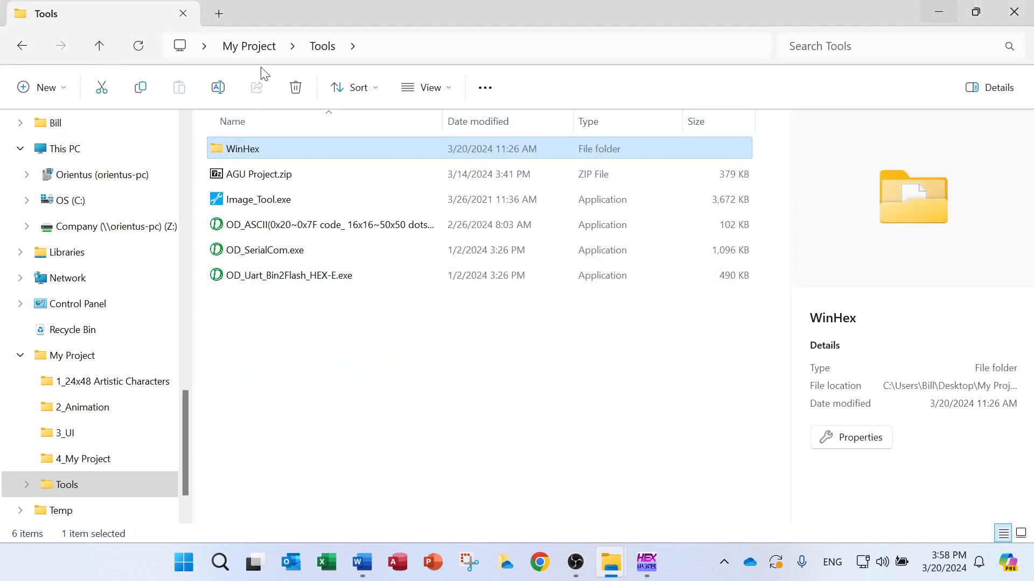
pyautogui.click(257, 51)
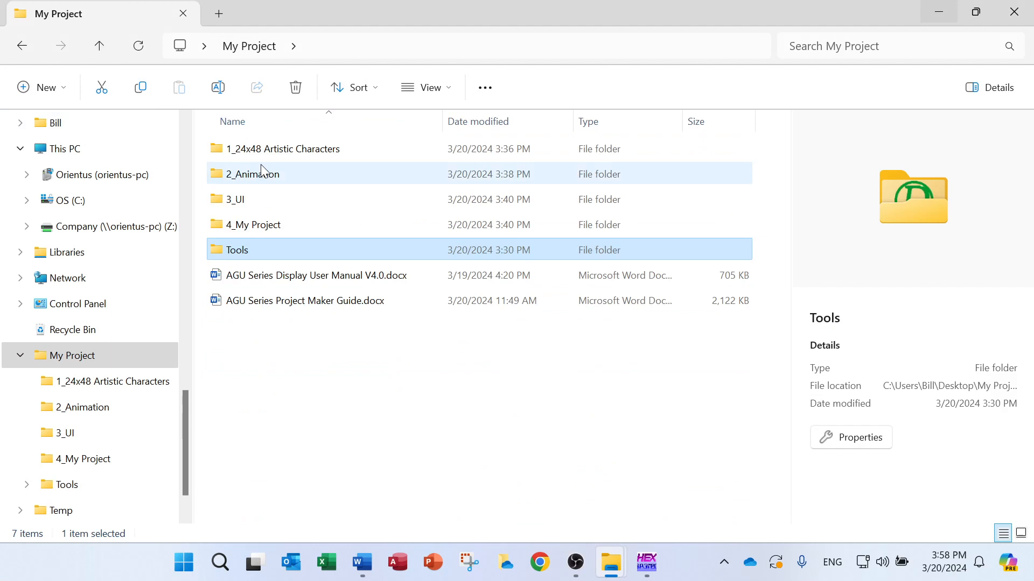
pyautogui.doubleClick(260, 227)
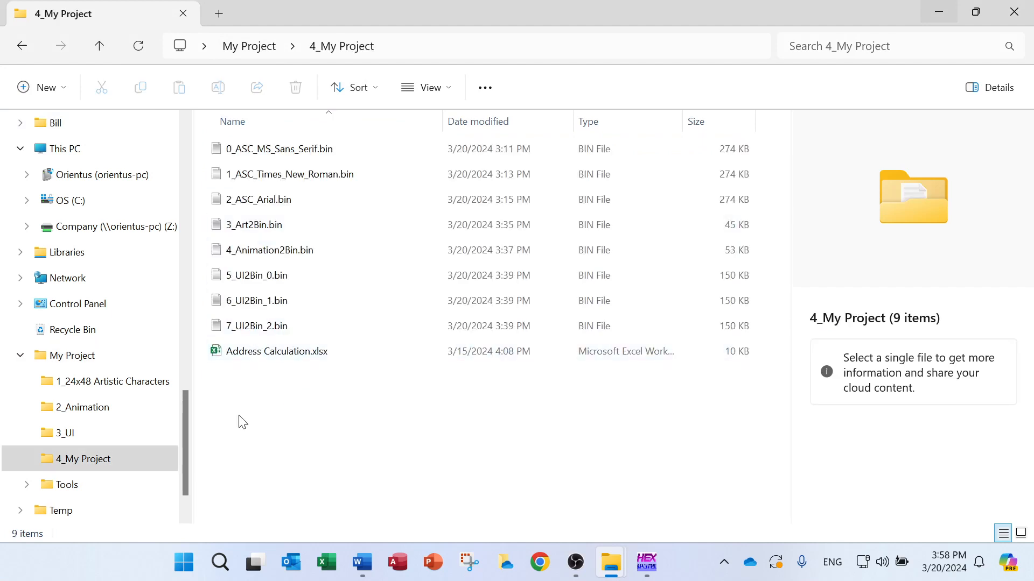
# Duplicate the file 7_UI2Bin_2.bin within the 4_My Project folder.
pyautogui.rightClick(238, 419)
pyautogui.click(240, 328)
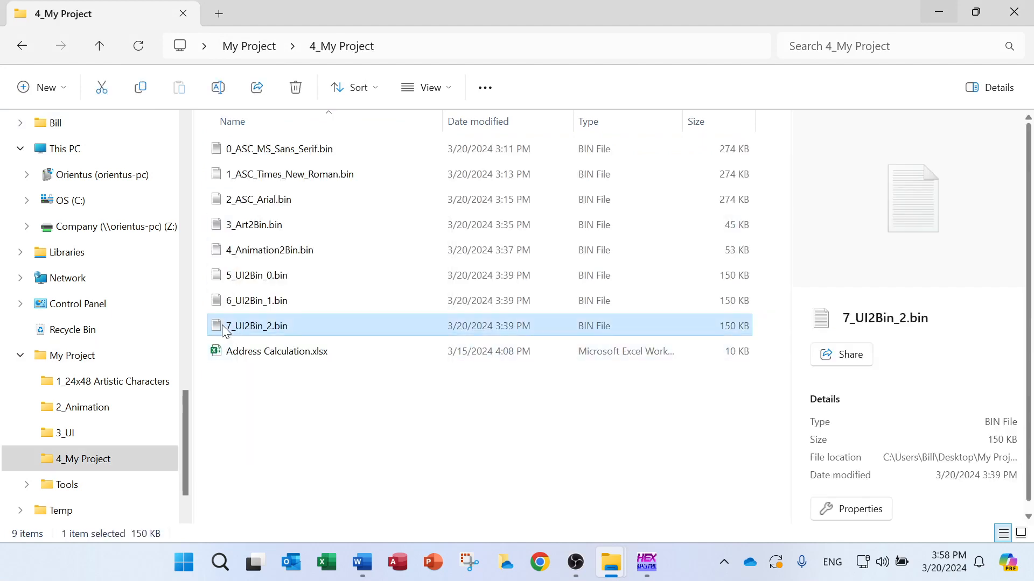
pyautogui.rightClick(242, 329)
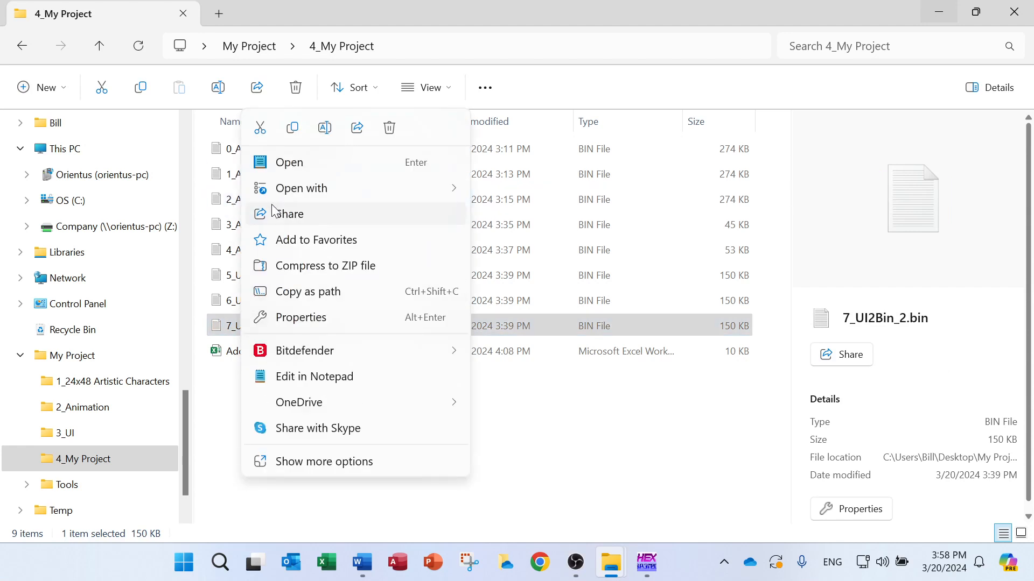
pyautogui.click(292, 128)
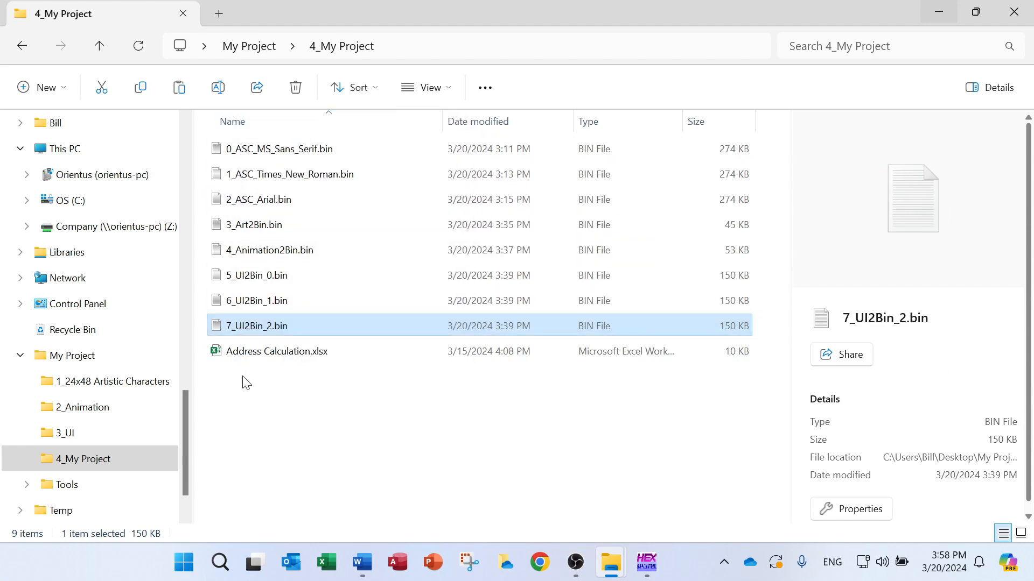
pyautogui.rightClick(243, 381)
pyautogui.click(261, 413)
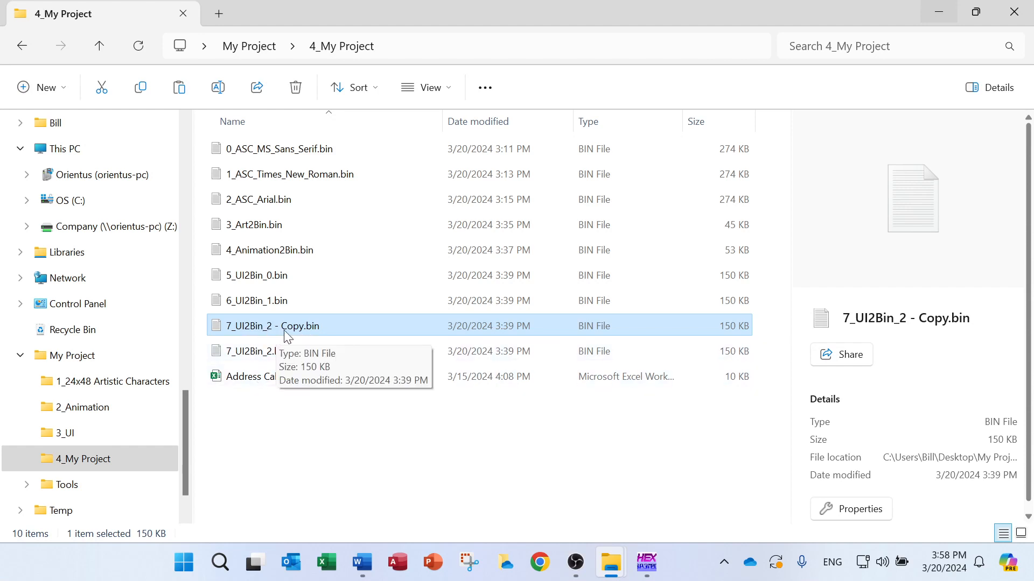
# Rename the duplicated file as All.bin.
pyautogui.click(241, 330)
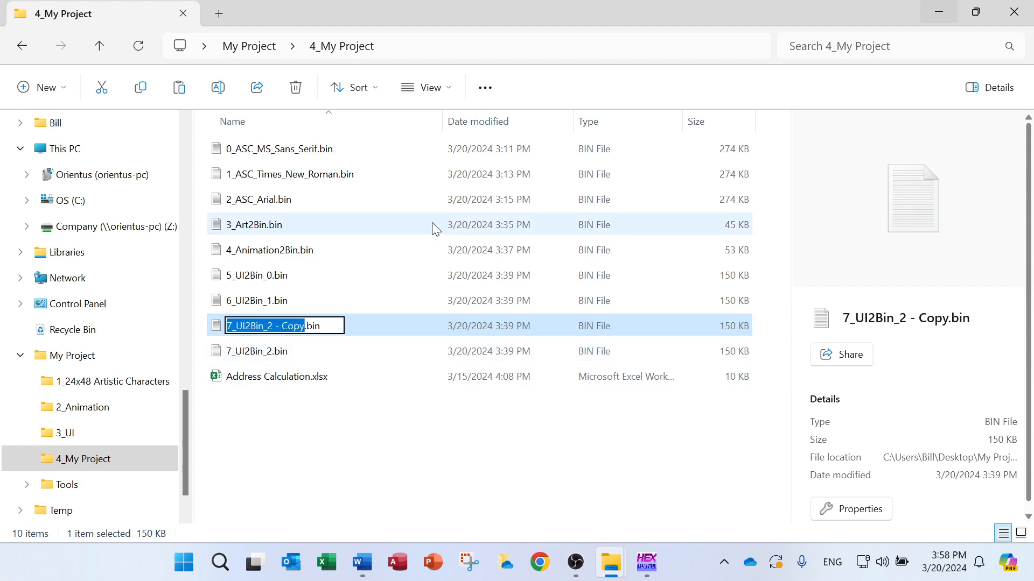
pyautogui.write('All')
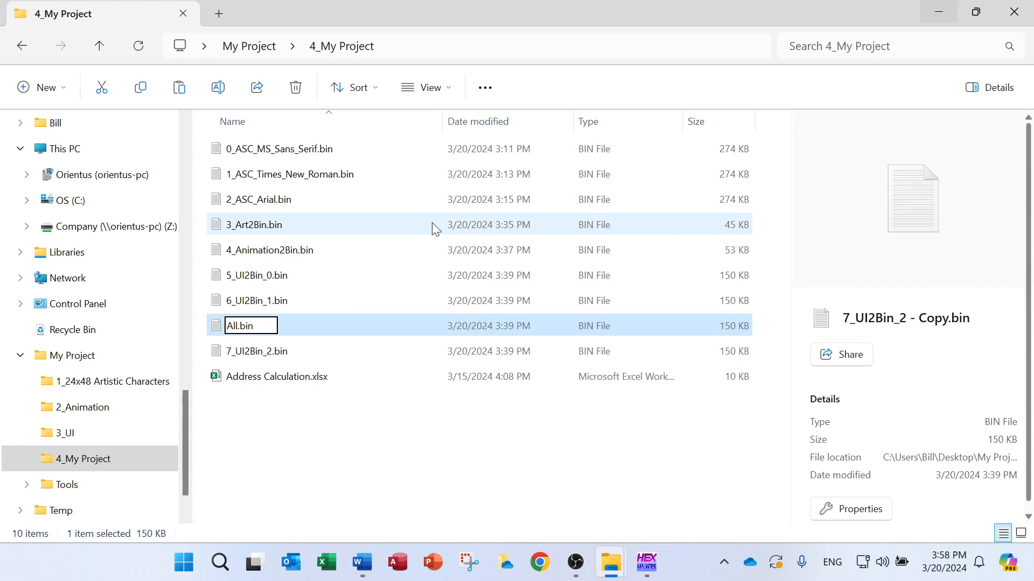
pyautogui.click(325, 429)
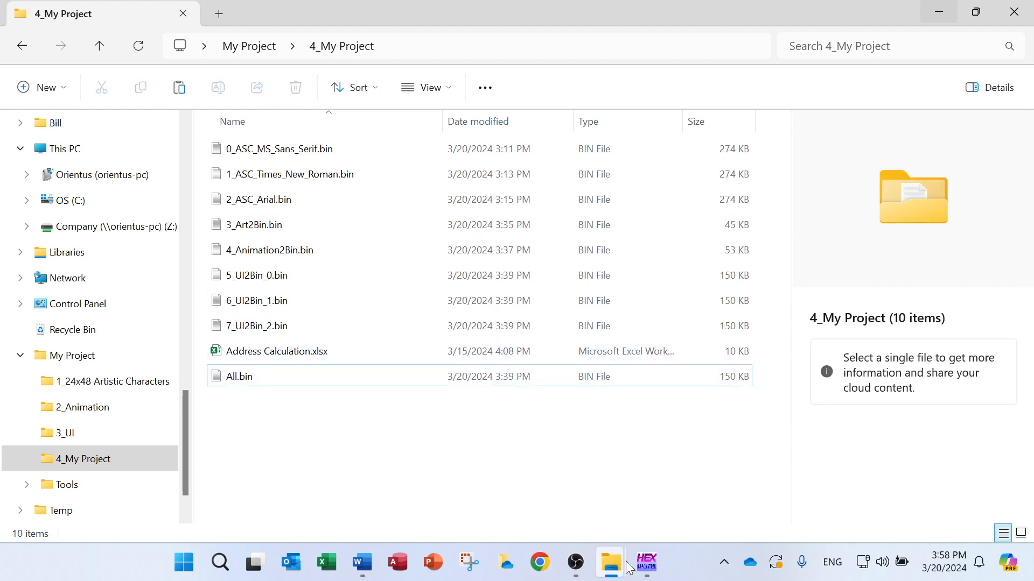
# Switch to WinHex and start the Concatenate file tool to select a destination file.
pyautogui.moveTo(646, 562)
pyautogui.click(625, 473)
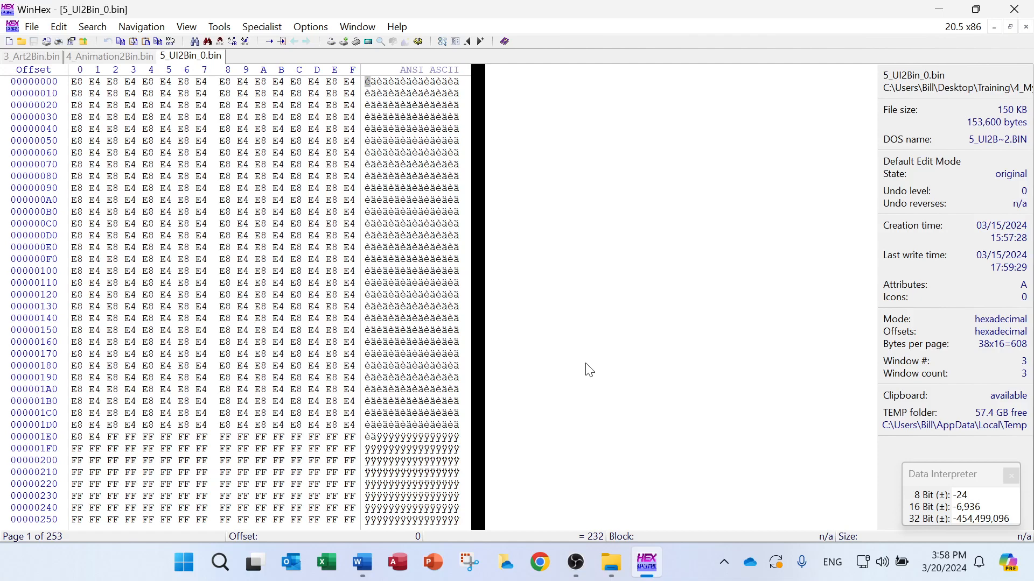
pyautogui.click(220, 27)
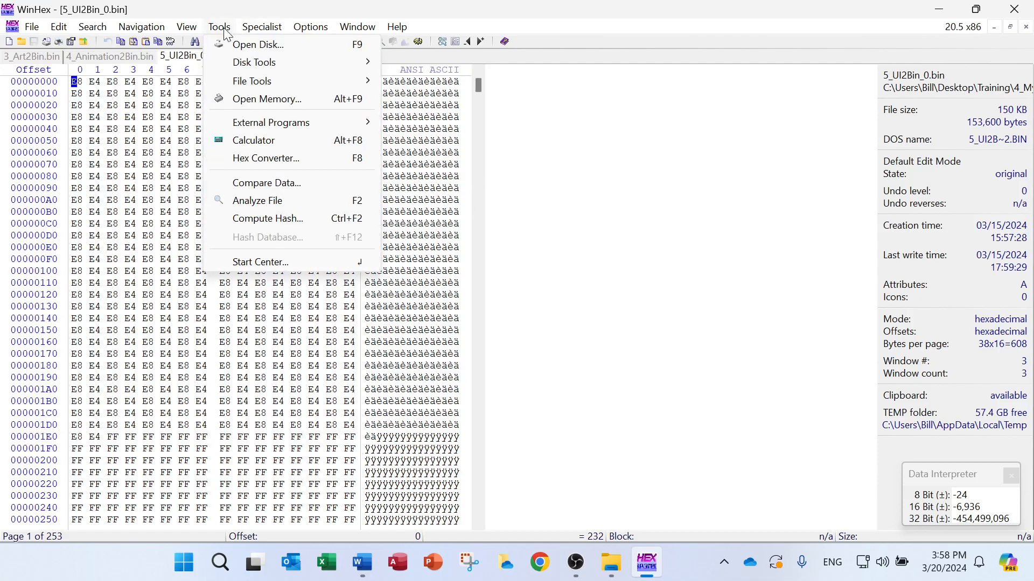
pyautogui.moveTo(251, 86)
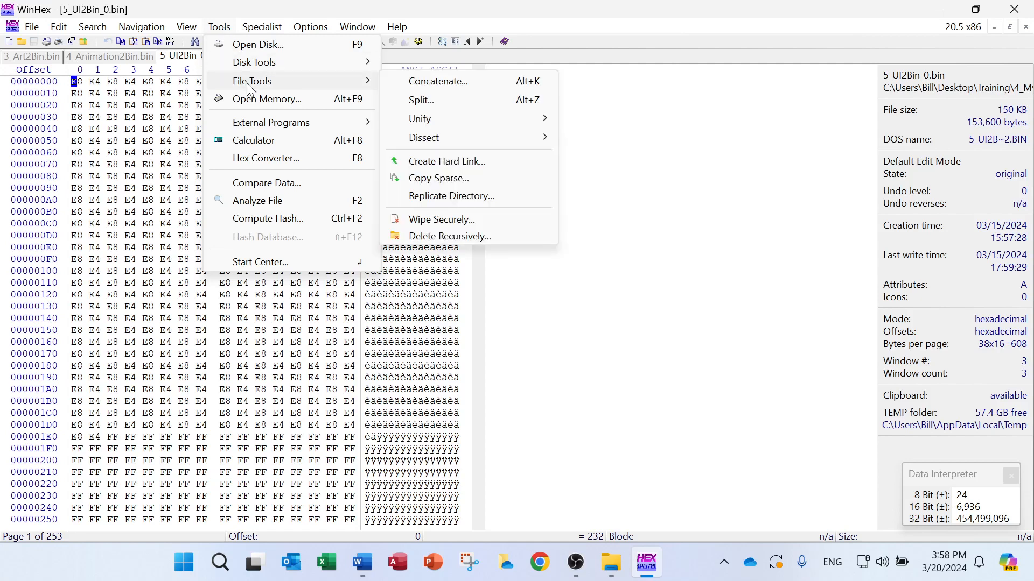
pyautogui.click(449, 82)
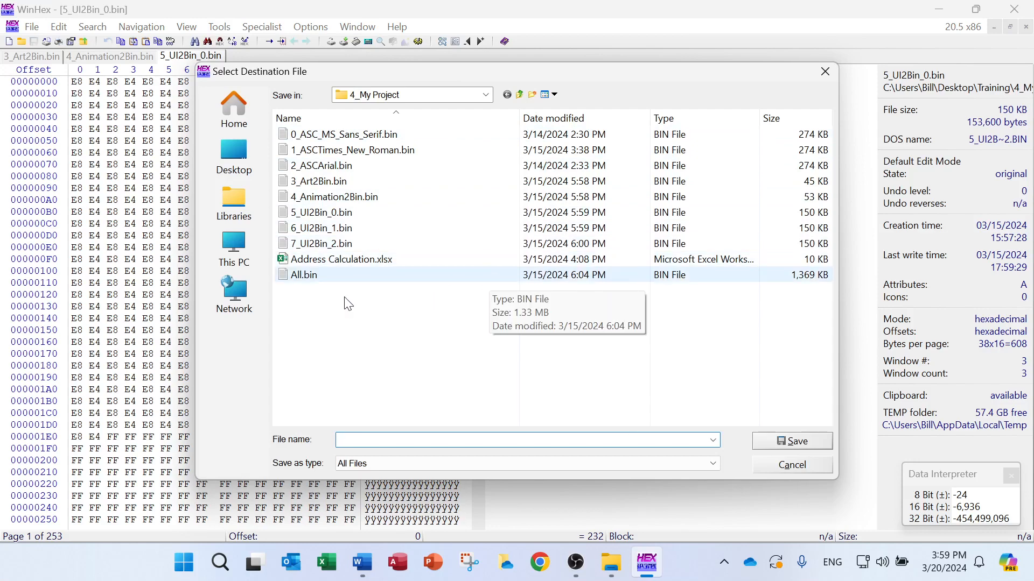
# Browse to the 4_My Project folder inside My Project on the Desktop as the save location for the destination file.
pyautogui.click(309, 279)
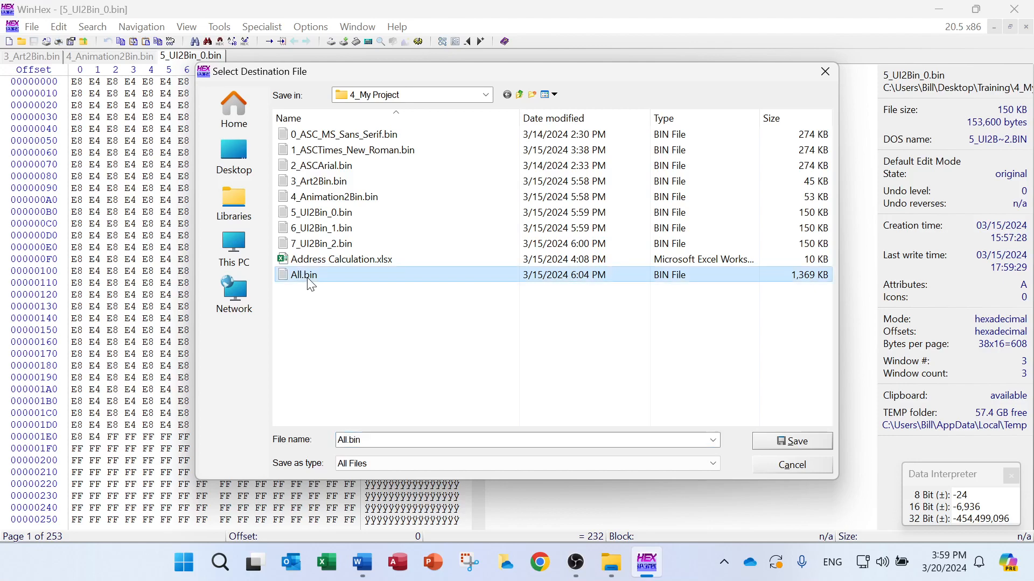
pyautogui.click(487, 96)
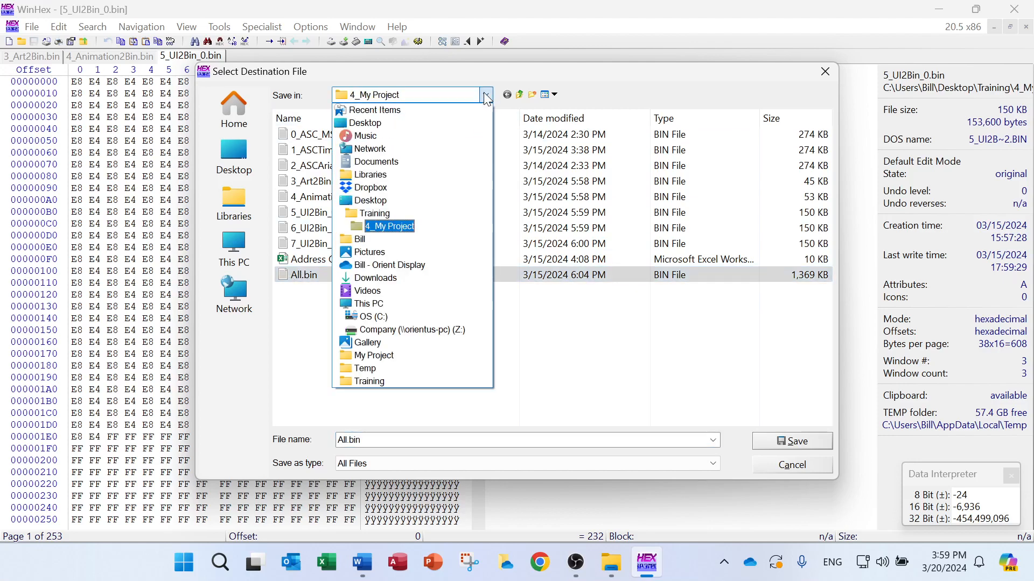
pyautogui.click(486, 95)
pyautogui.click(487, 95)
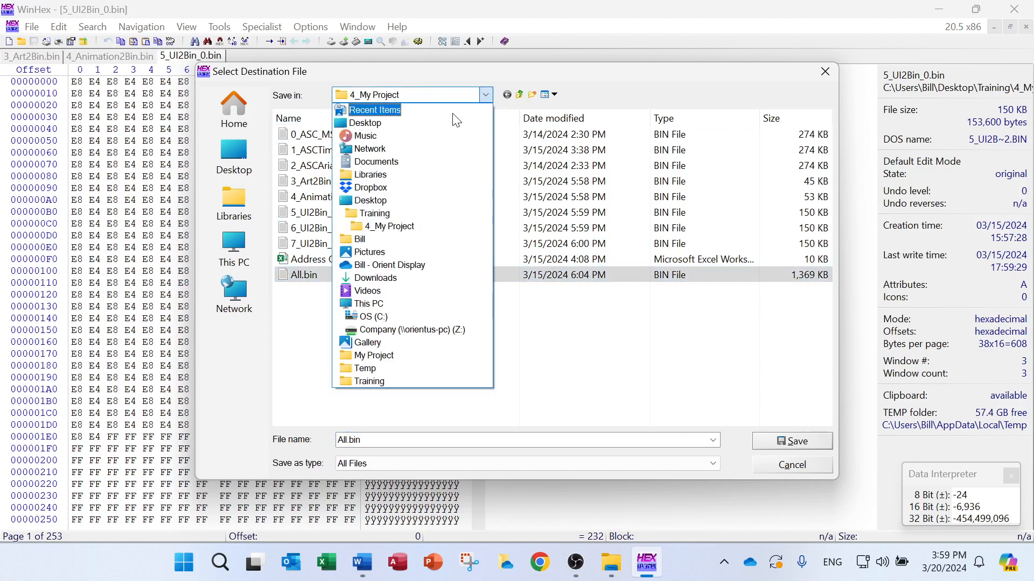
pyautogui.click(397, 127)
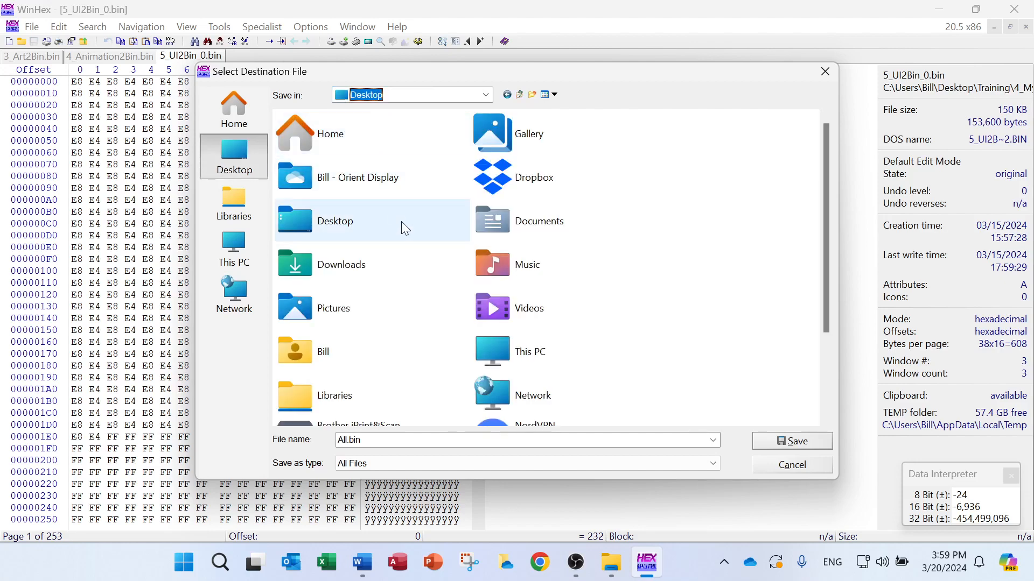
pyautogui.click(484, 99)
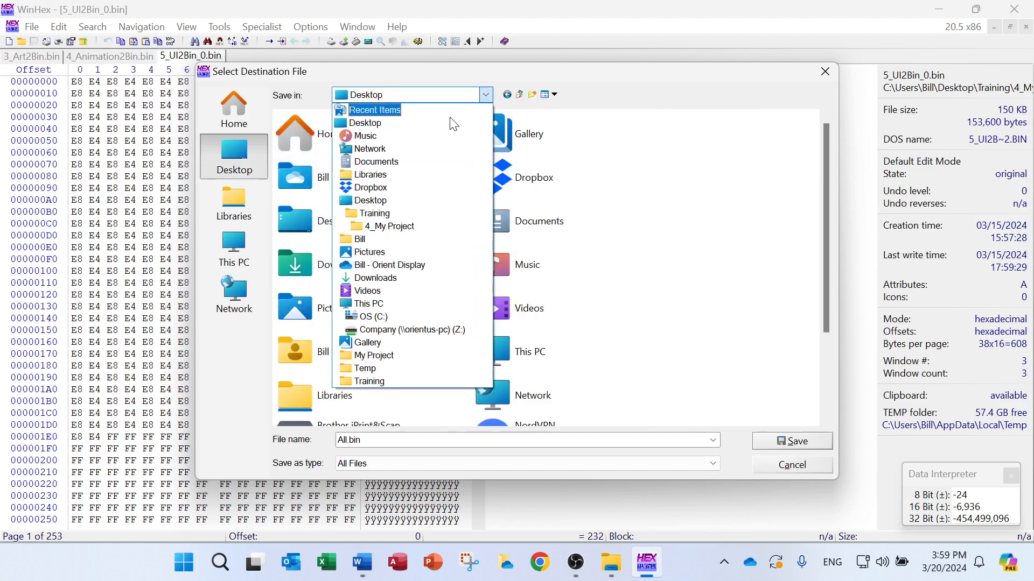
pyautogui.click(386, 207)
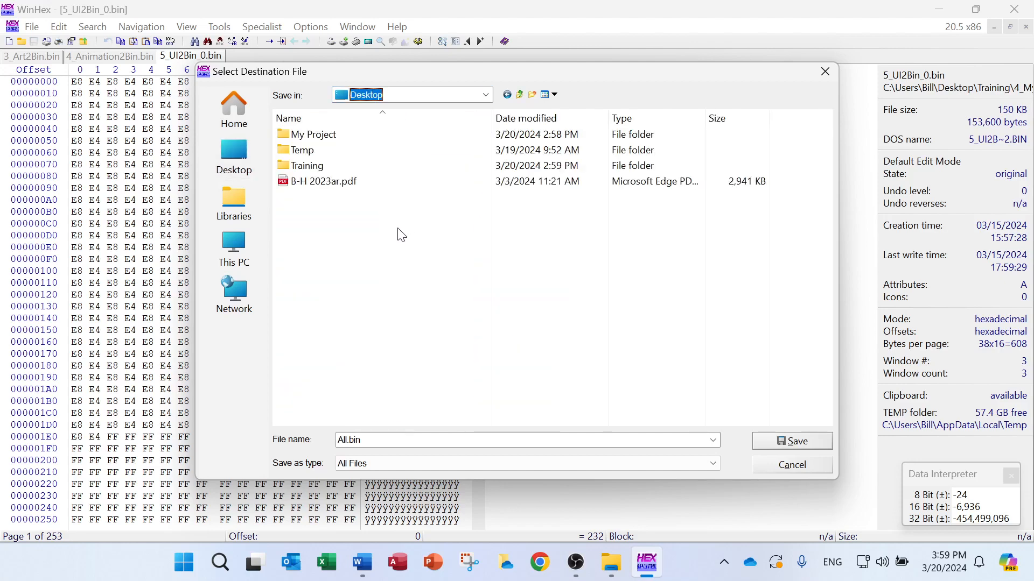
pyautogui.click(313, 139)
pyautogui.doubleClick(313, 140)
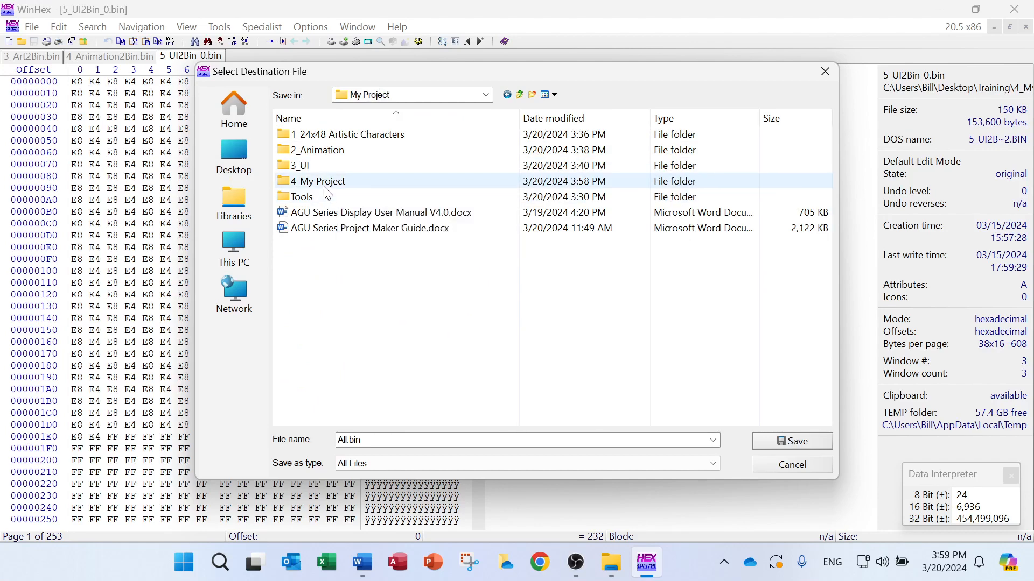
pyautogui.doubleClick(323, 183)
# Choose All.bin as the destination file and agree to replace the existing one.
pyautogui.click(309, 277)
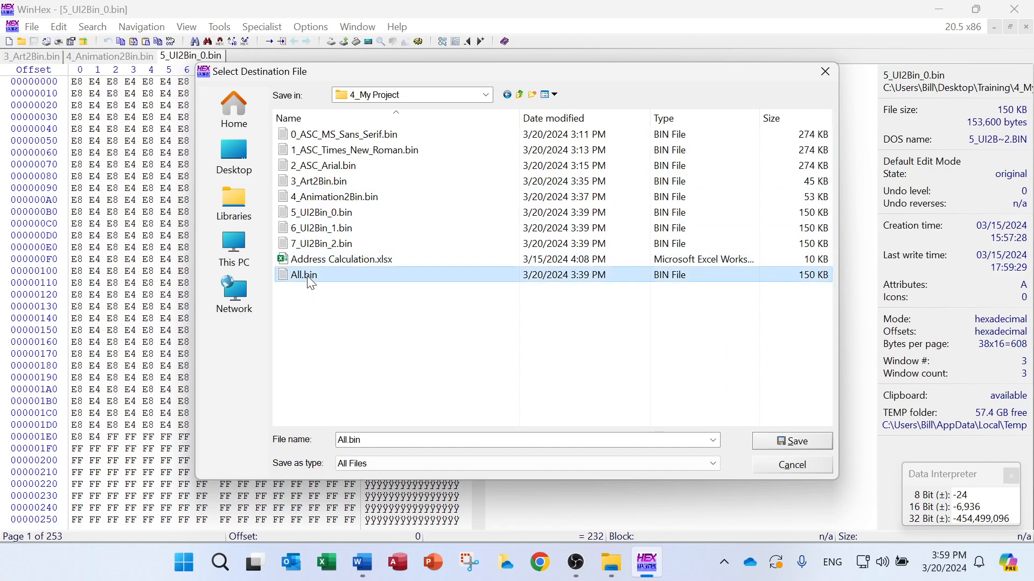
pyautogui.click(794, 444)
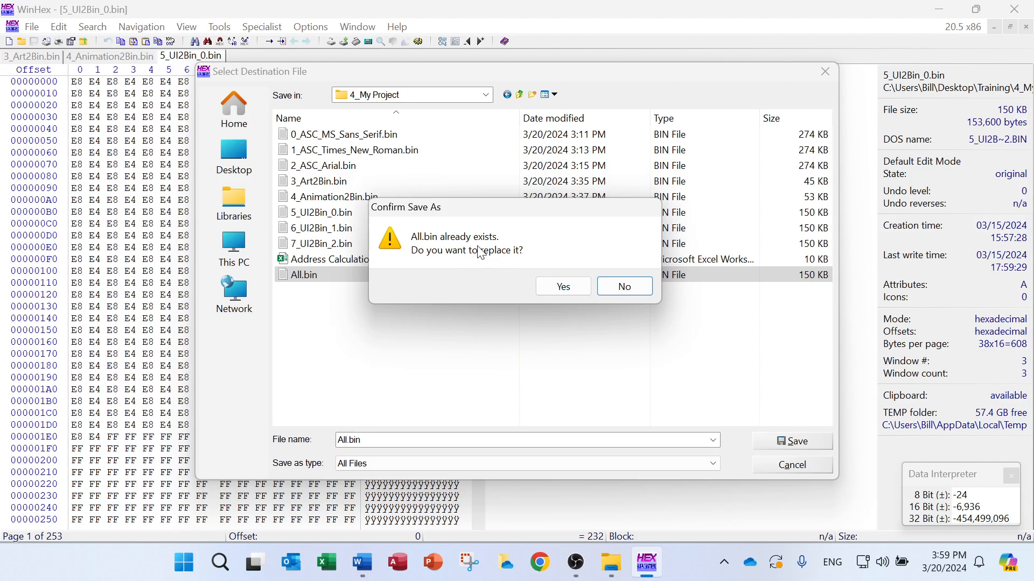
pyautogui.click(554, 284)
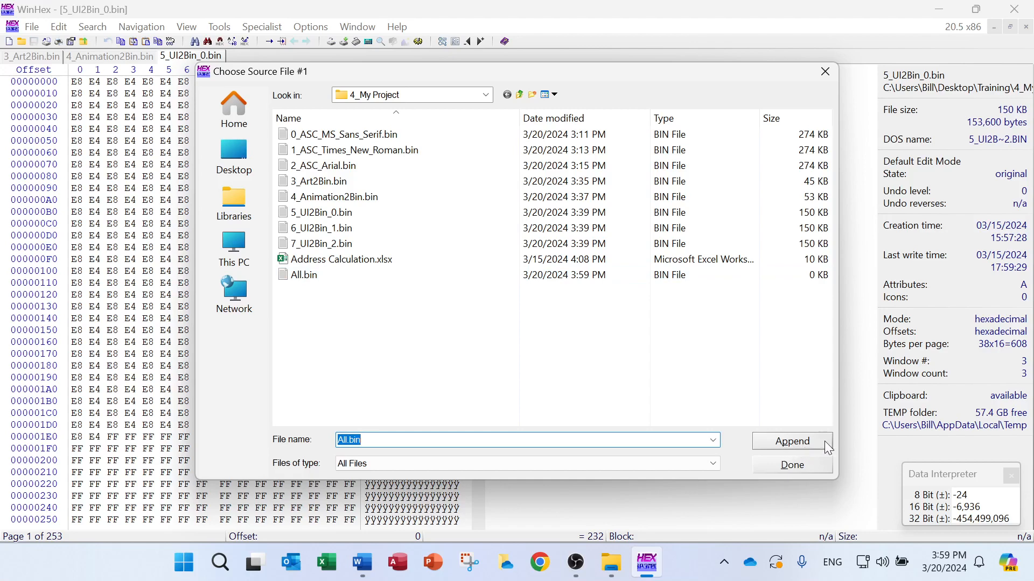
# Append 0_ASC_MS_Sans_Serif.bin and 1_ASC_Times_New_Roman.bin as the first two source files.
pyautogui.click(350, 136)
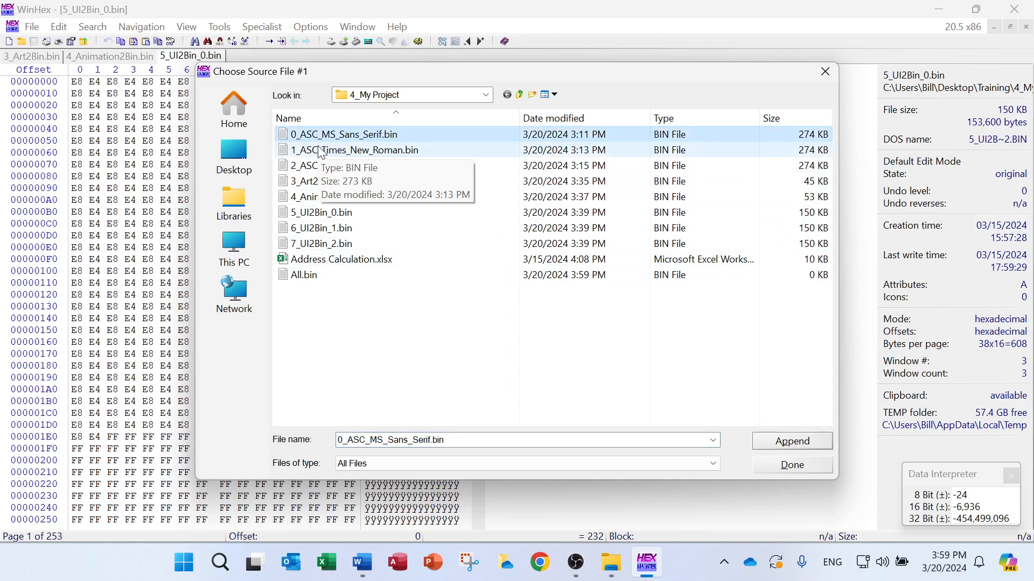
pyautogui.click(791, 446)
pyautogui.click(344, 150)
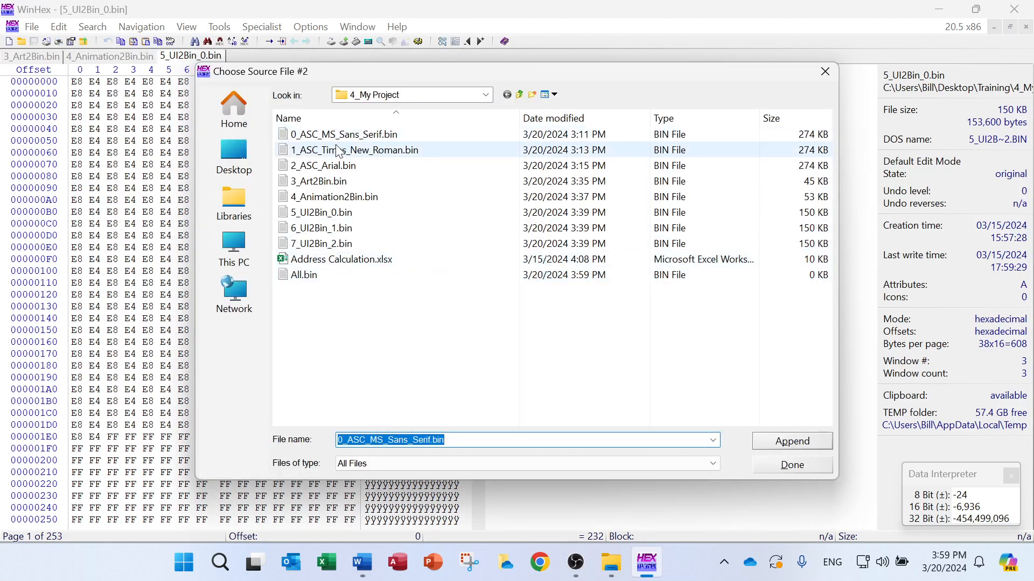
pyautogui.click(792, 441)
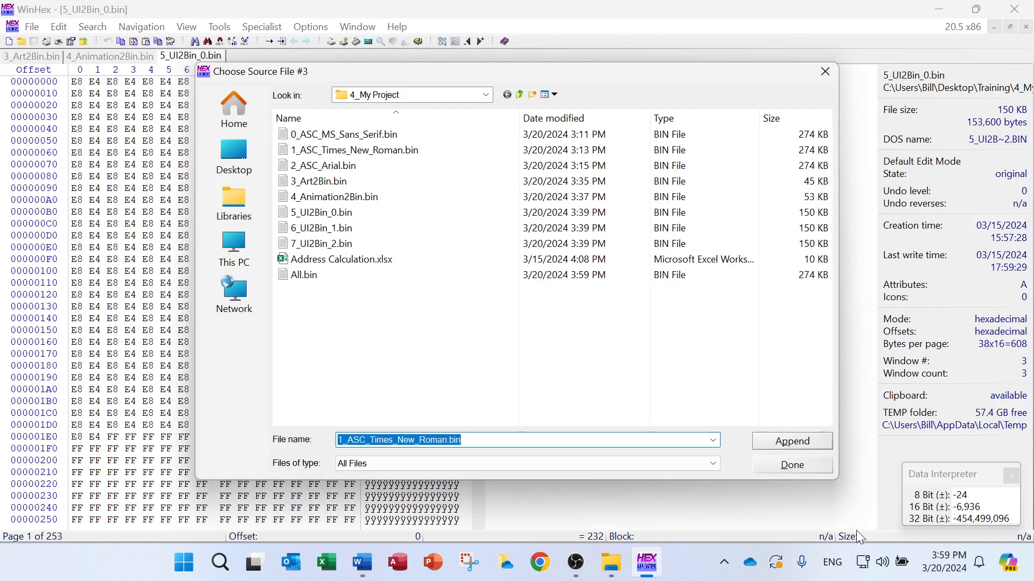
# Mute the computer's sound in the Windows quick settings and return to the source file selection.
pyautogui.click(883, 566)
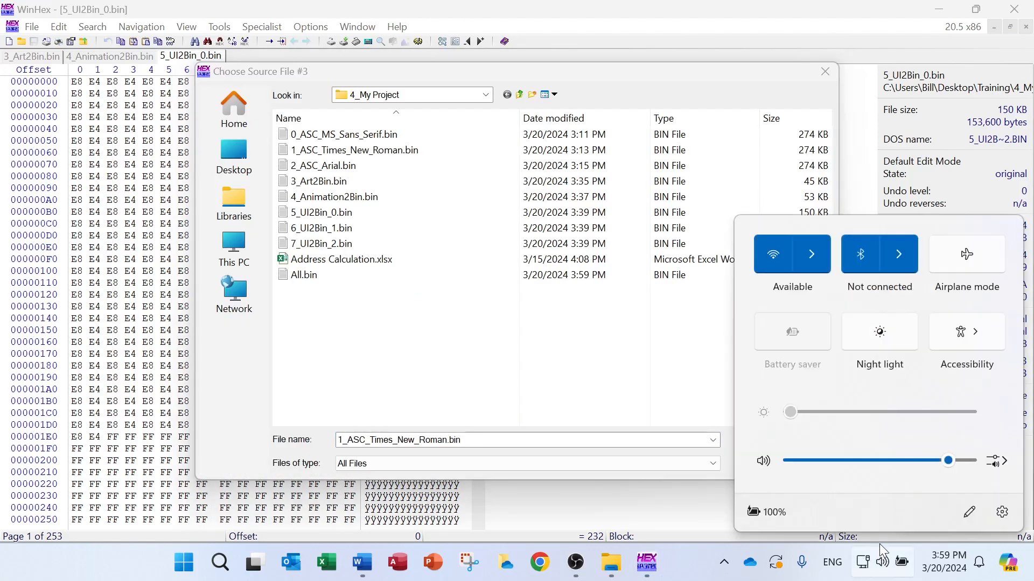
pyautogui.click(764, 462)
pyautogui.click(619, 389)
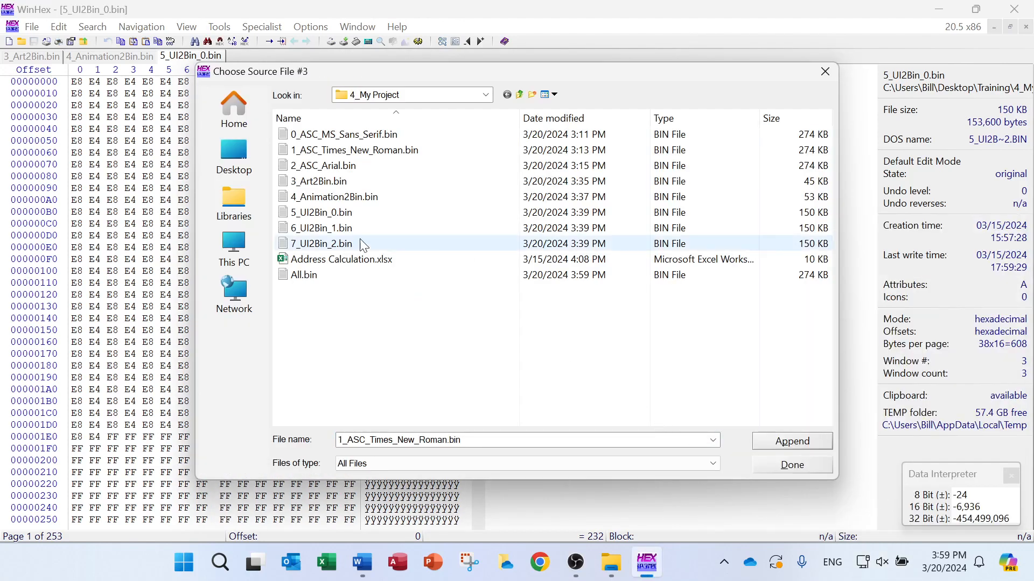
# Append 2_ASC_Arial.bin, 3_Art2Bin.bin and 4_Animation2Bin.bin as the following source files.
pyautogui.click(340, 166)
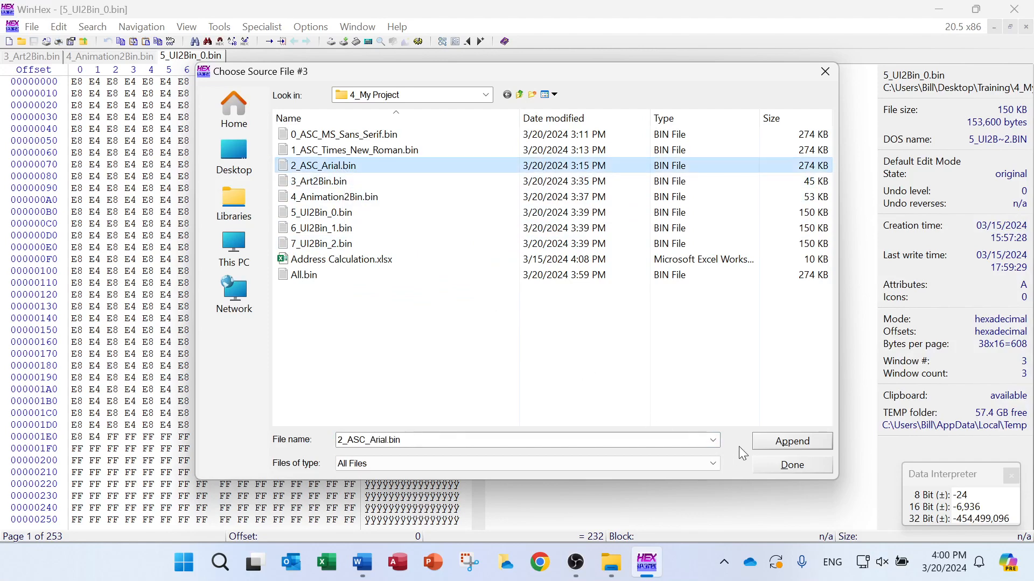
pyautogui.click(786, 442)
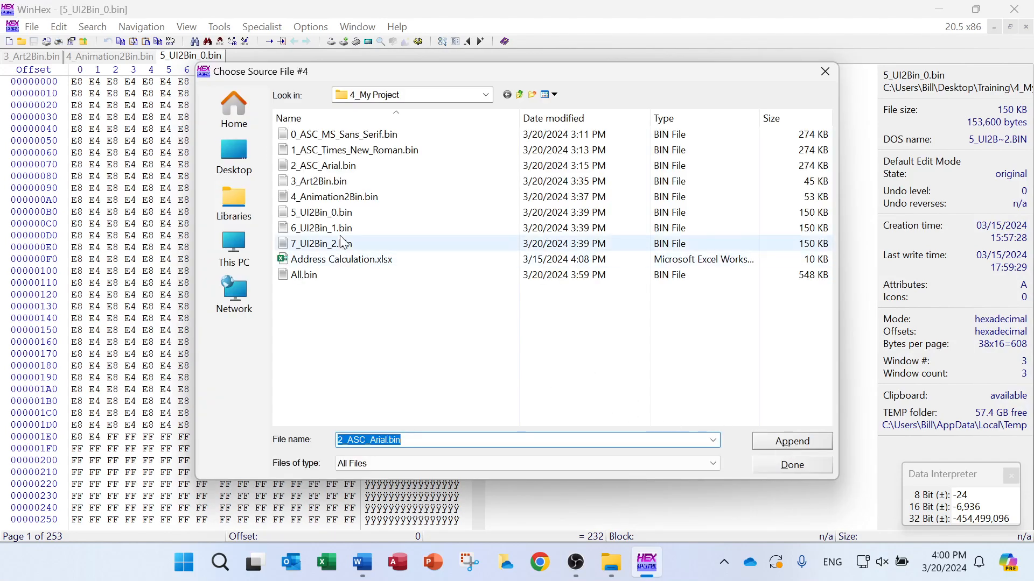
pyautogui.click(322, 183)
pyautogui.click(794, 440)
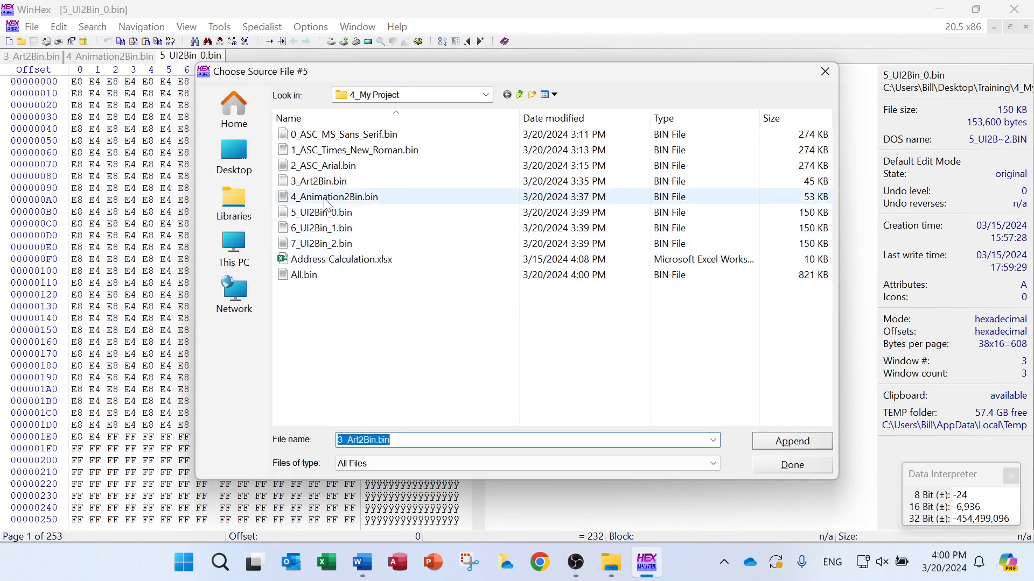
pyautogui.click(325, 200)
pyautogui.click(794, 442)
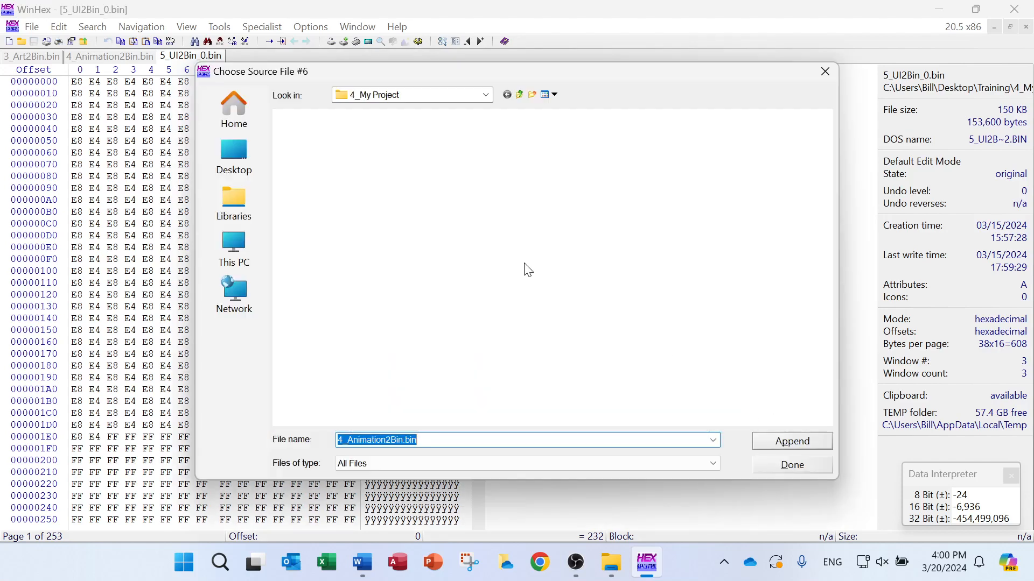
# Append 5_UI2Bin_0.bin, 6_UI2Bin_1.bin and 7_UI2Bin_2.bin as source files, and finish the concatenation.
pyautogui.click(343, 213)
pyautogui.click(785, 441)
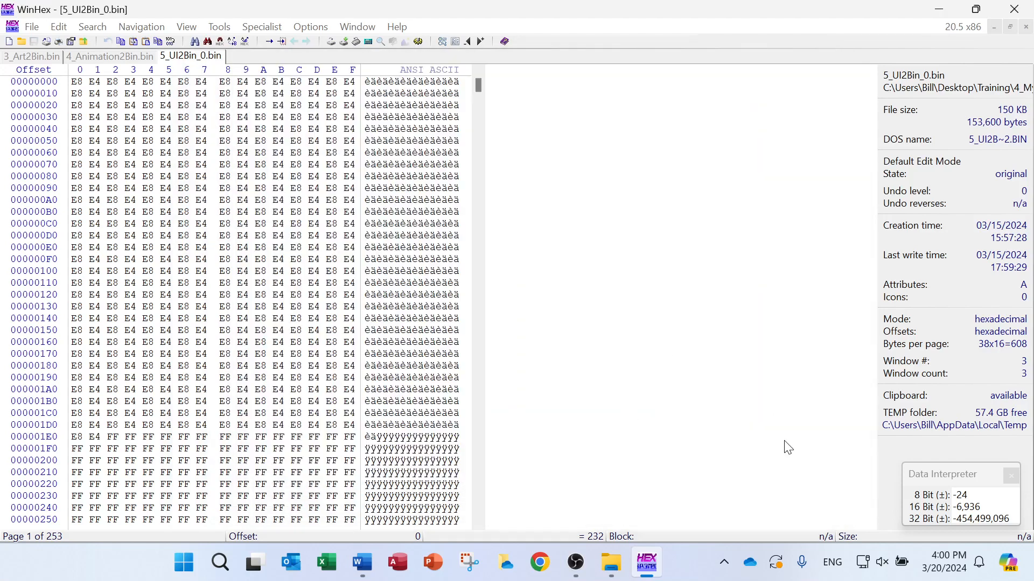
pyautogui.click(673, 229)
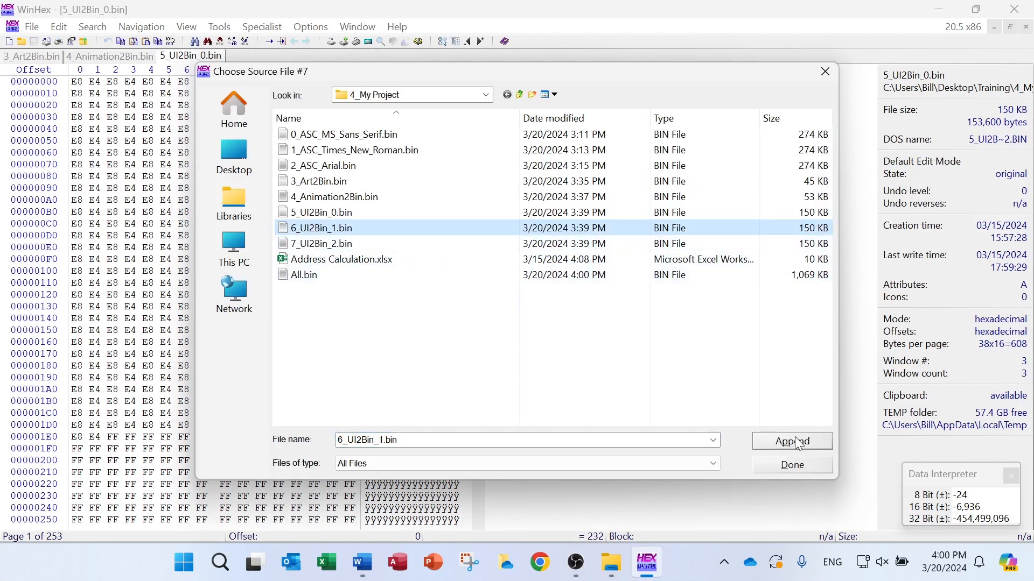
pyautogui.click(798, 442)
pyautogui.click(320, 244)
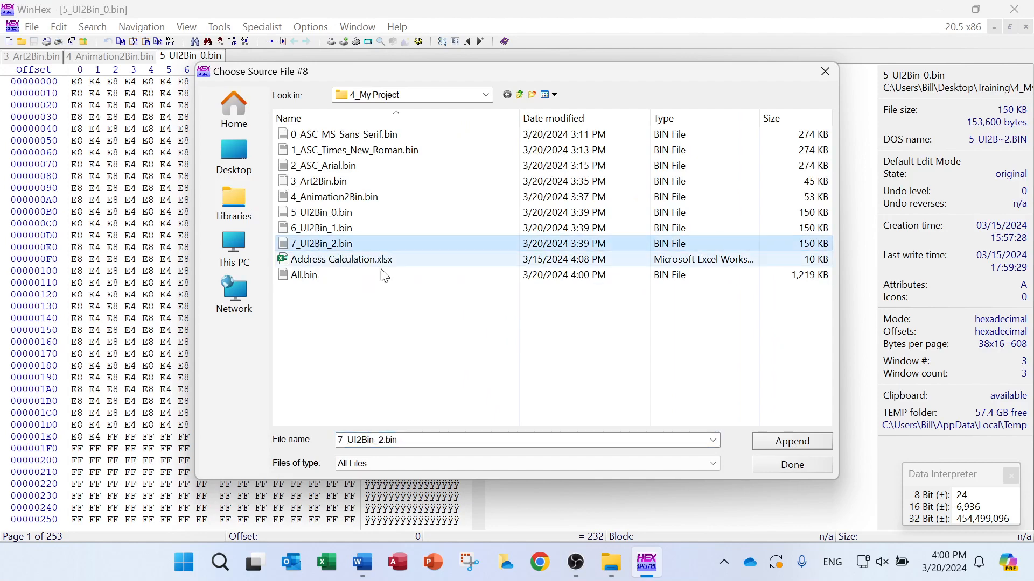
pyautogui.click(798, 442)
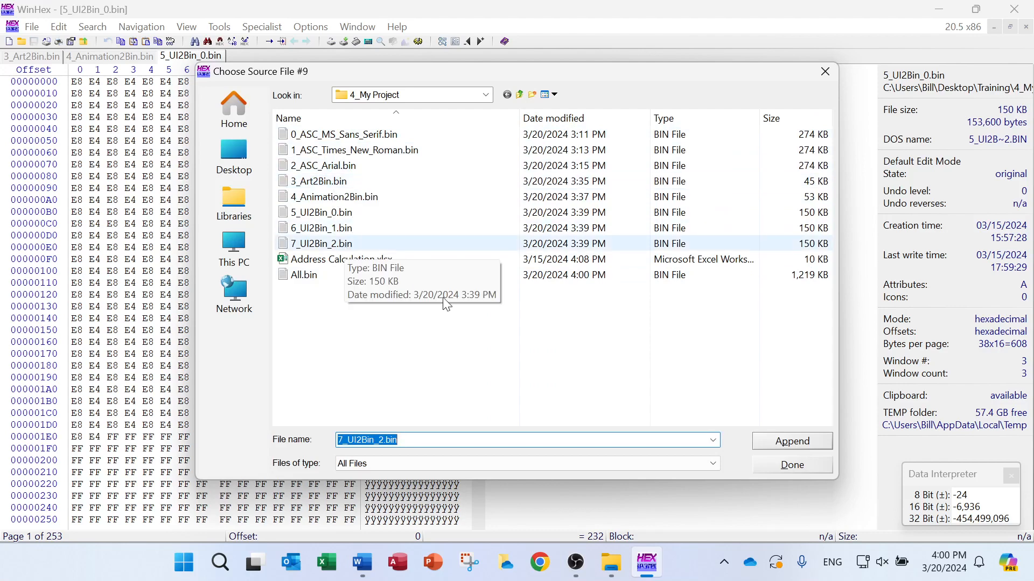
pyautogui.click(800, 463)
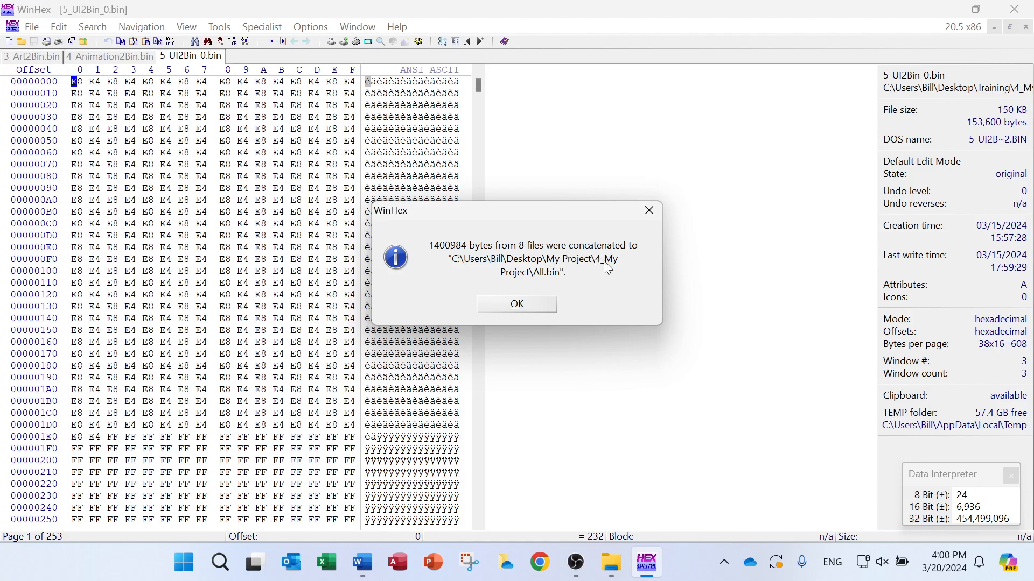
pyautogui.click(540, 307)
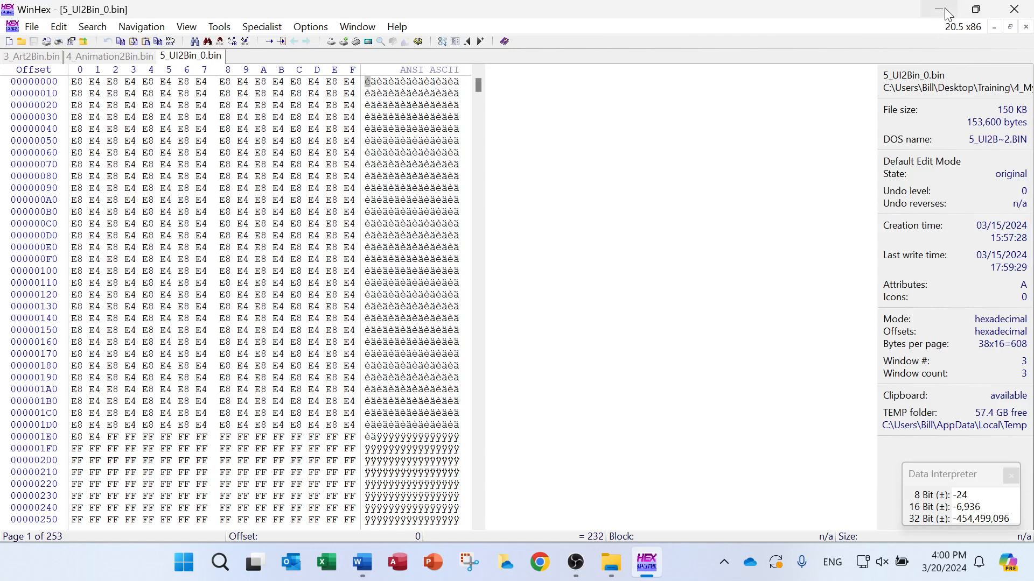
# Switch to File Explorer and view the combined All.bin file in the 4_My Project folder.
pyautogui.moveTo(610, 570)
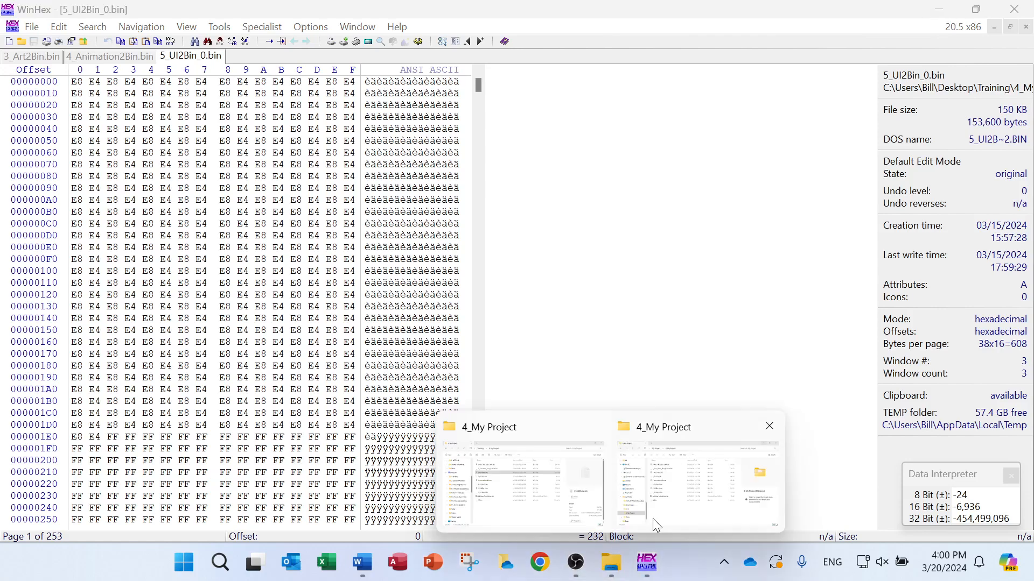
pyautogui.click(538, 492)
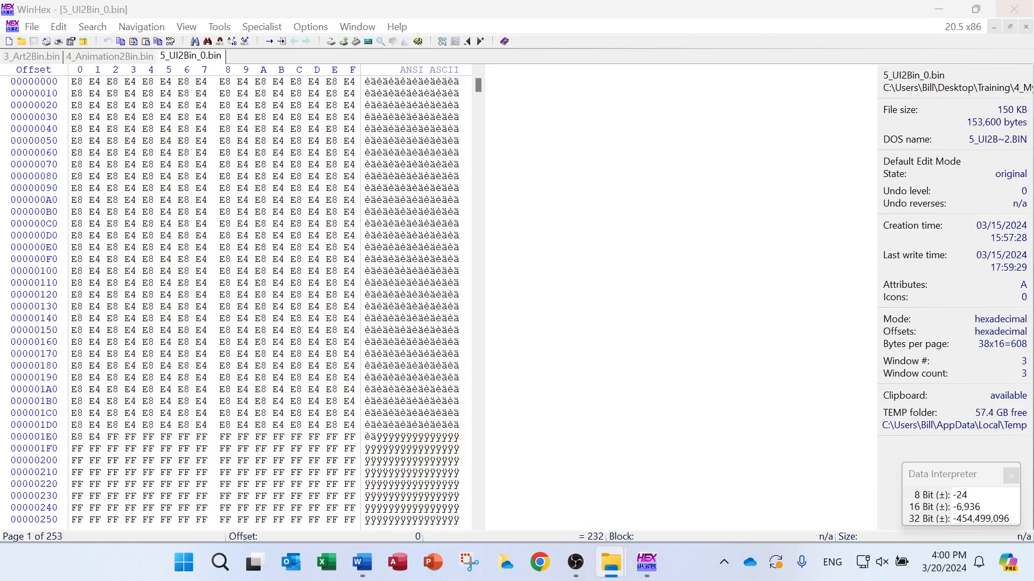
pyautogui.click(938, 9)
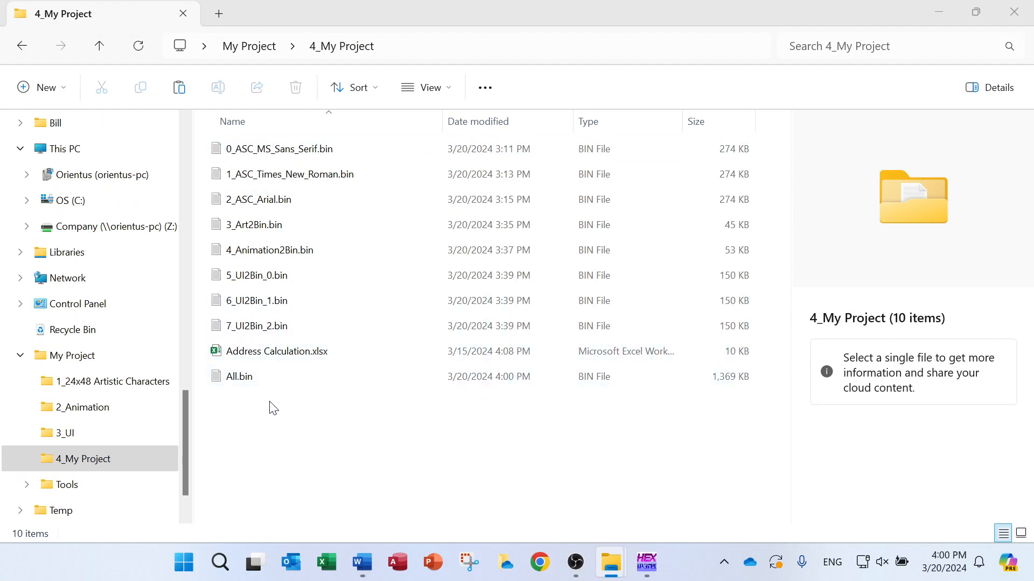